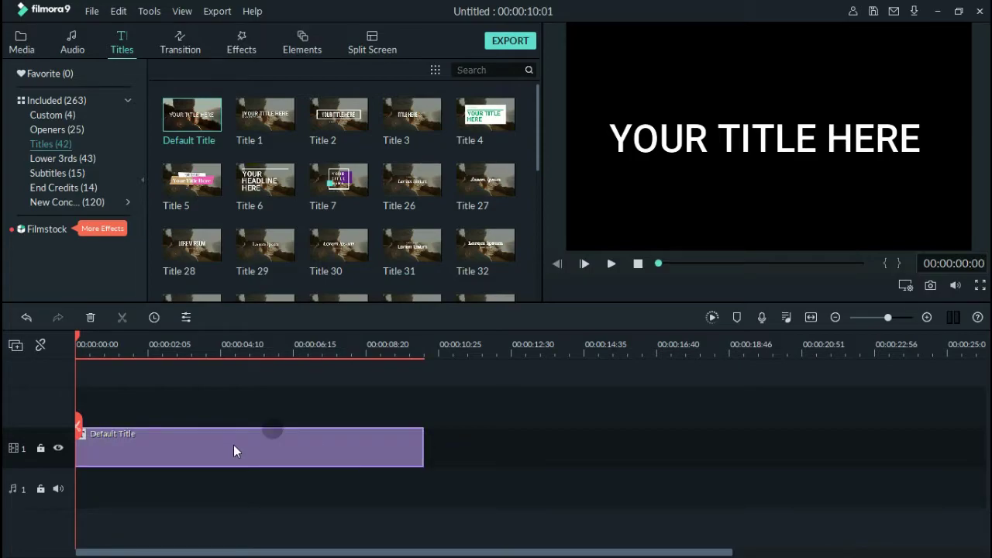
Open the Default Title clip in the advanced text editor and delete its placeholder text
click(184, 319)
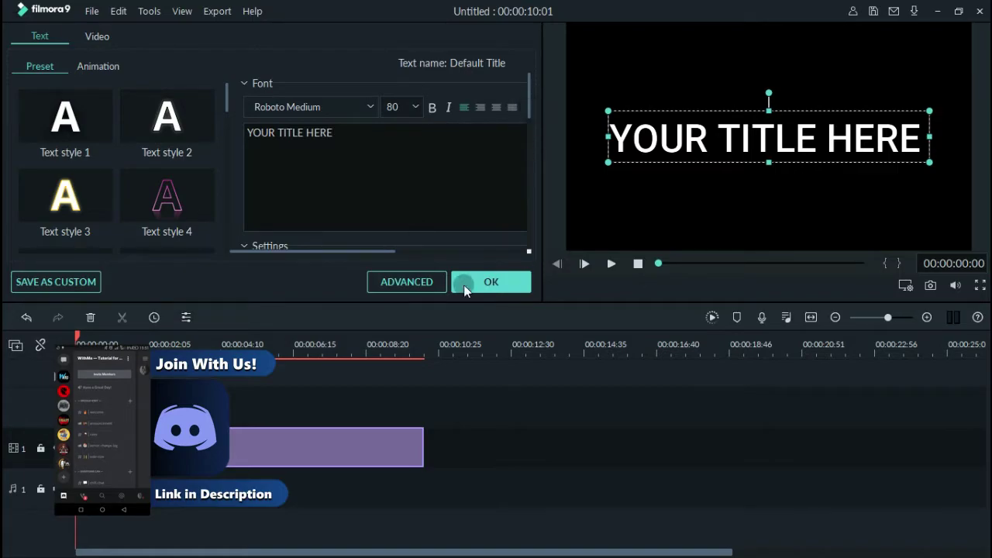
click(402, 283)
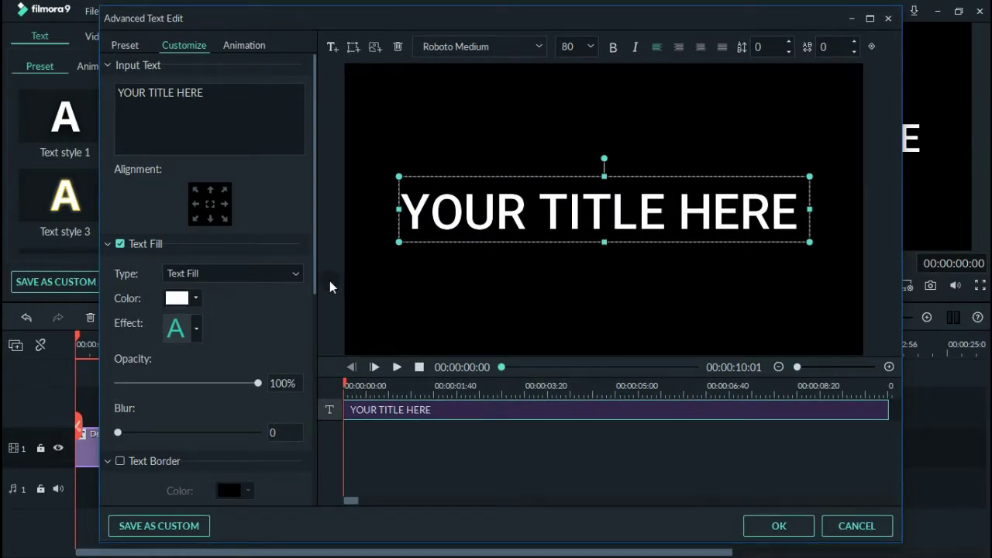
click(397, 47)
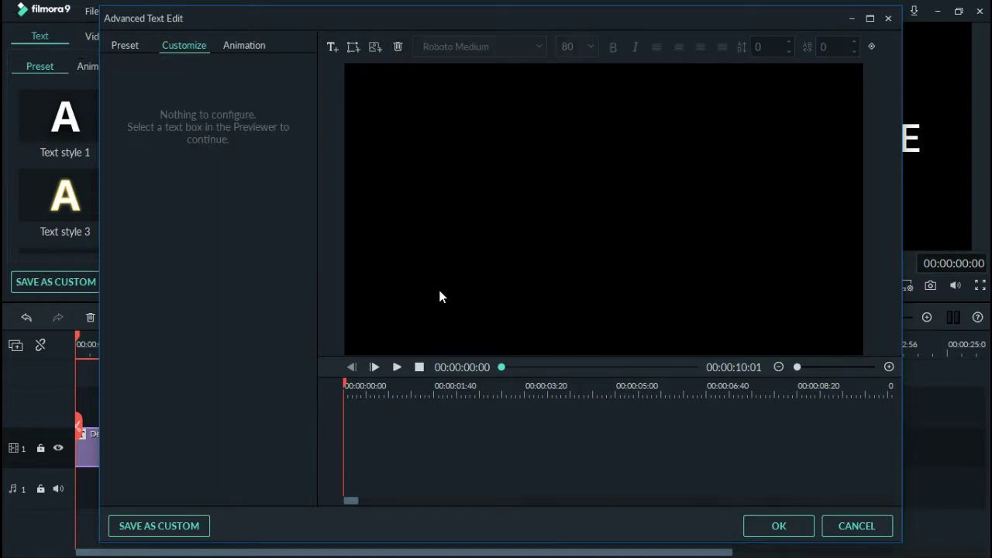
Import the image Dog Logo from the Desktop folder Simple Logo Intro Animation into the title
click(373, 48)
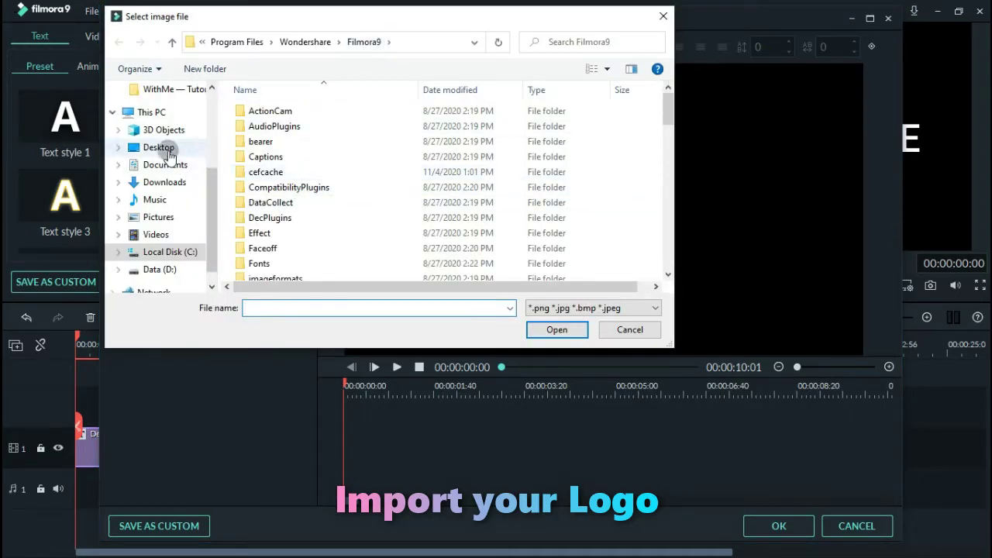
click(168, 152)
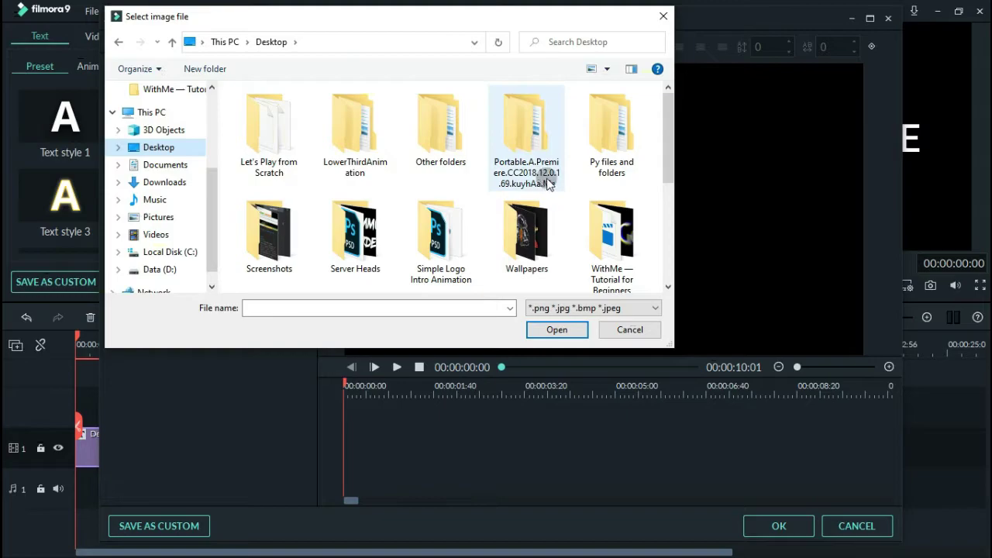
double_click(441, 237)
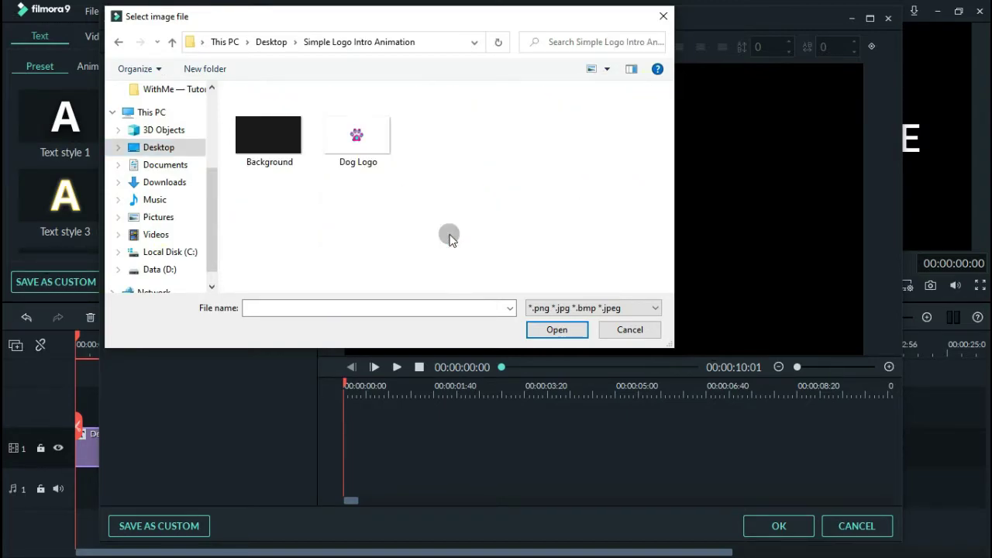
click(383, 155)
click(556, 330)
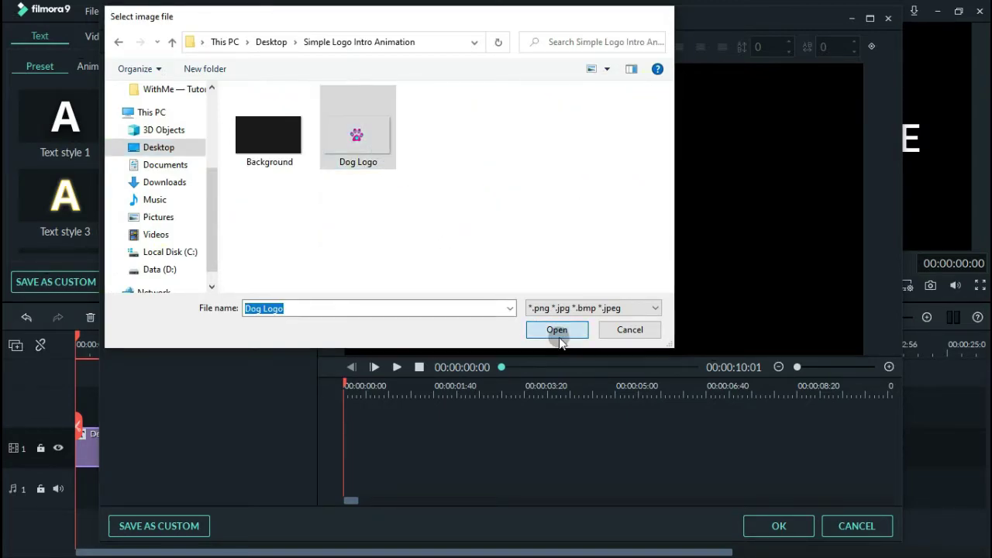
Trim the Dog Logo clip to end at 00:00:02:56 and place the playhead at its end
drag(886, 409, 452, 414)
click(396, 367)
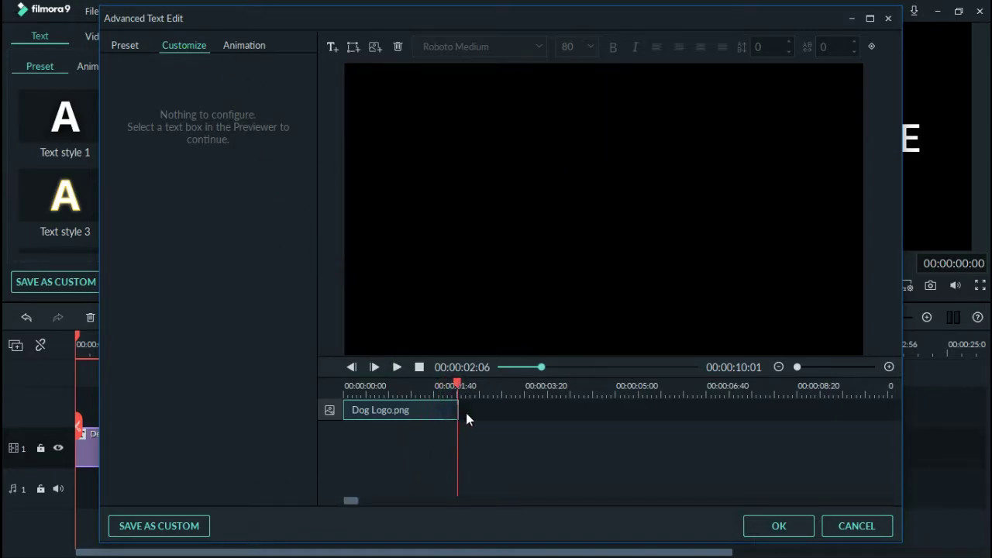
drag(458, 412, 502, 412)
click(499, 394)
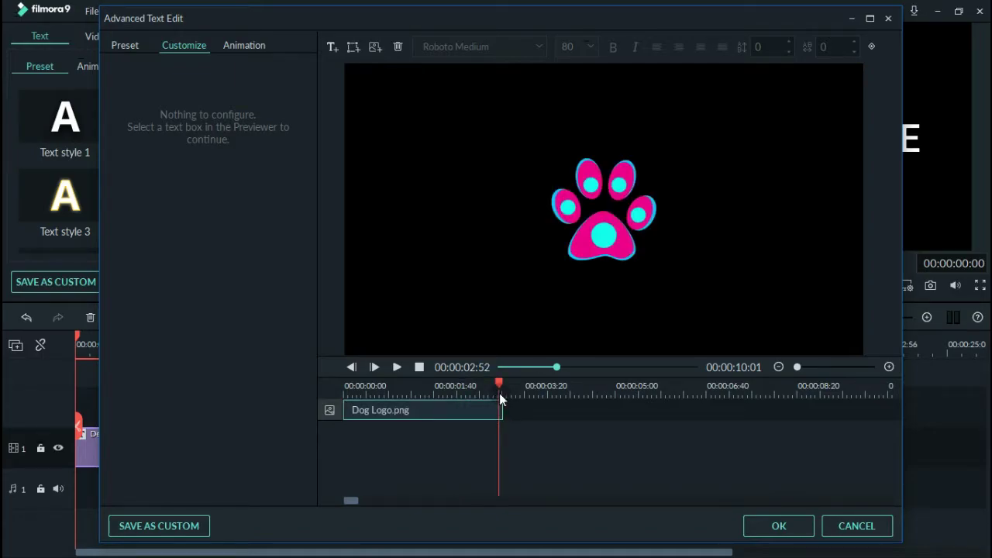
drag(496, 383, 502, 383)
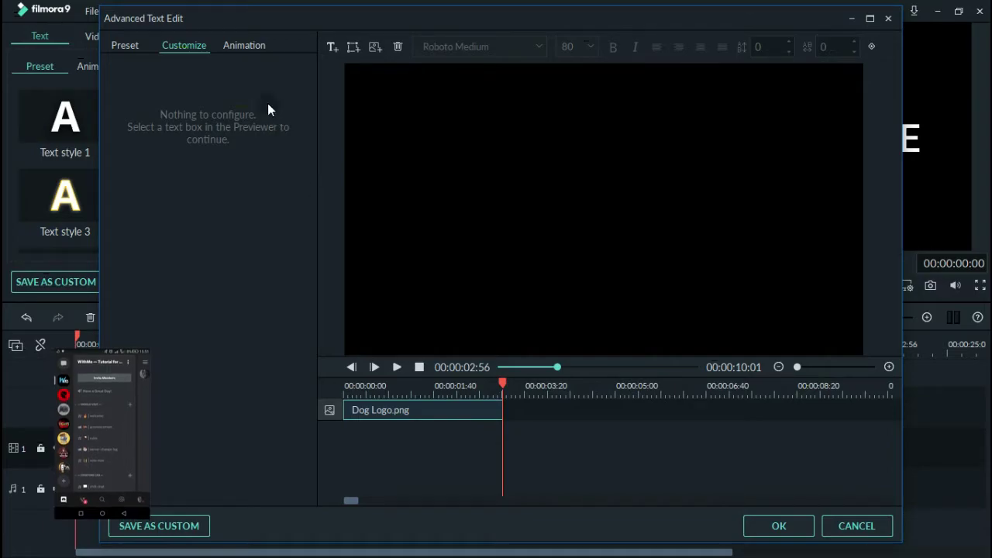
Add a text layer that starts at the end of the Dog Logo clip and ends at about 6 seconds
click(331, 47)
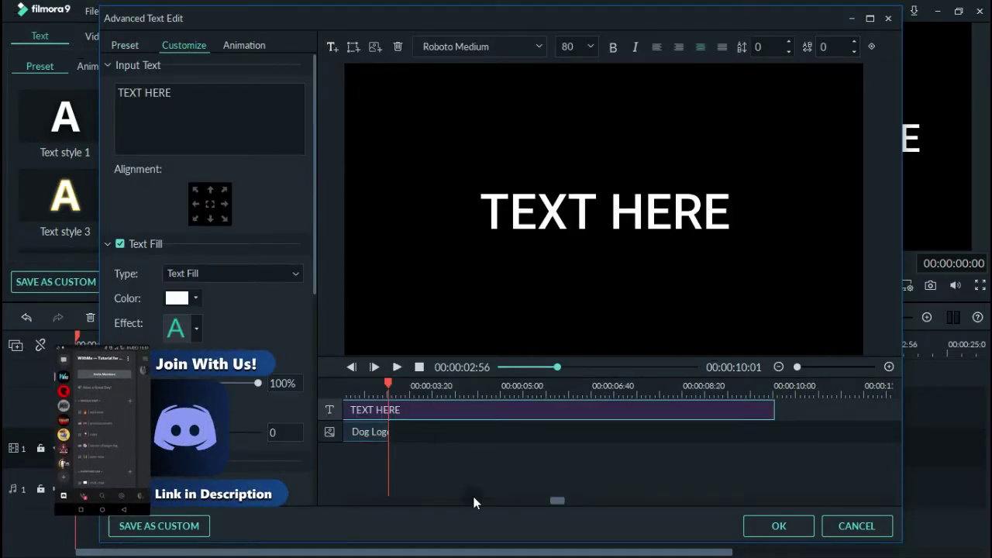
drag(571, 502, 301, 485)
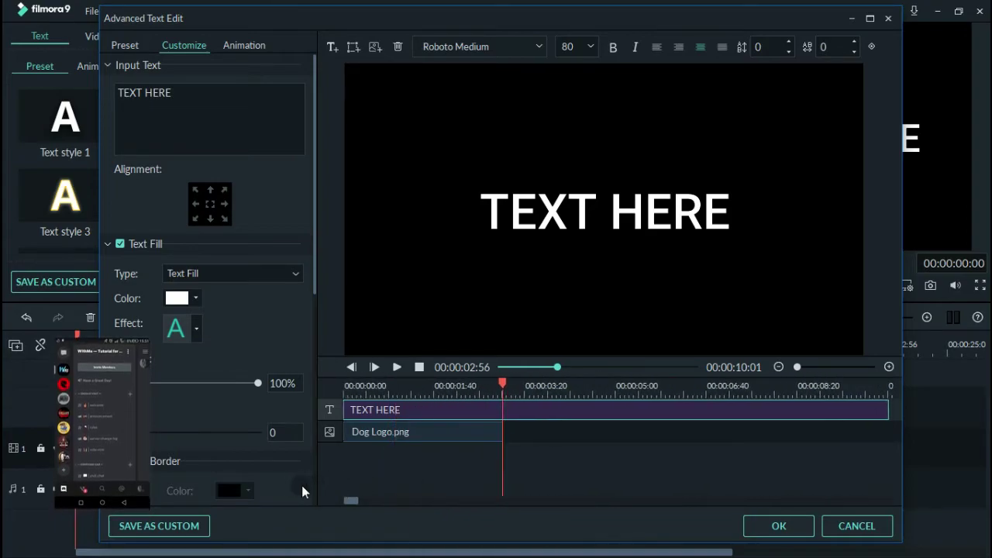
drag(356, 409, 502, 409)
drag(353, 499, 582, 499)
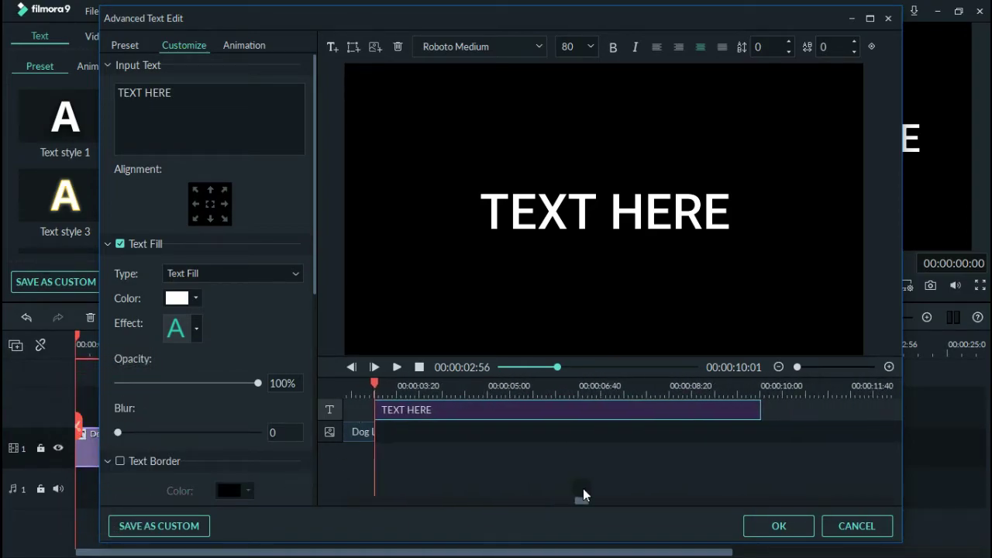
drag(752, 411, 554, 420)
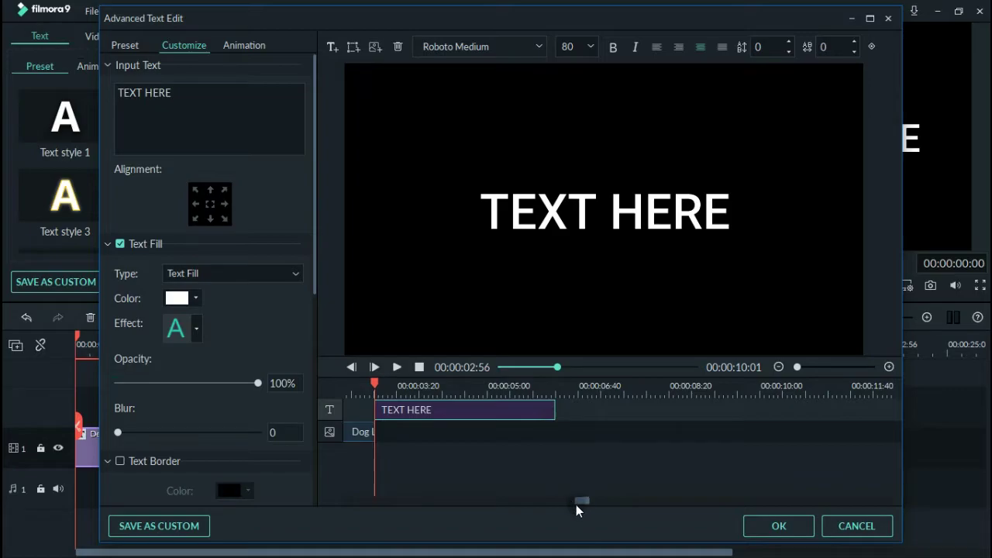
drag(575, 503, 307, 510)
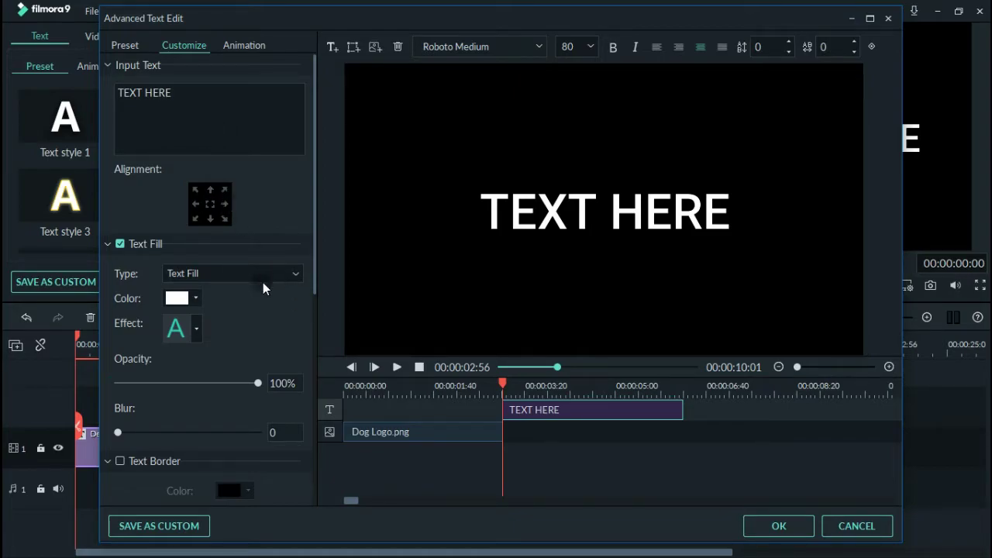
Set the new text layer's font to Segoe UI Black
click(538, 52)
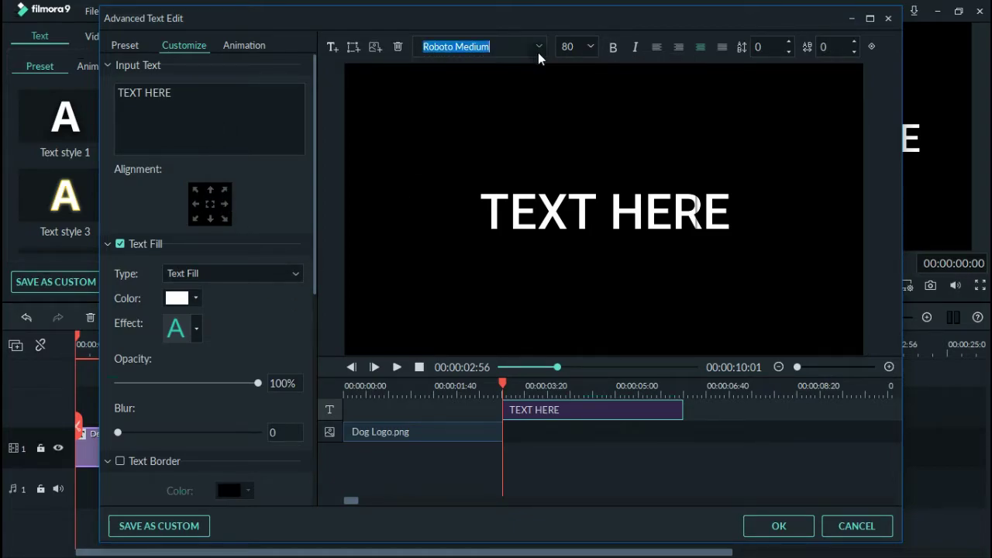
click(539, 53)
scroll(507, 177, down, 6)
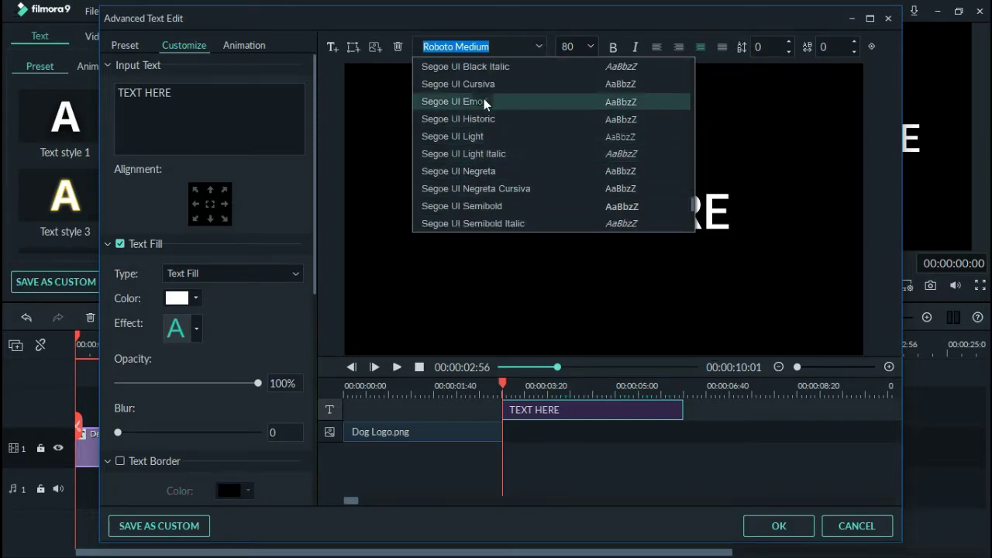
scroll(488, 124, up, 2)
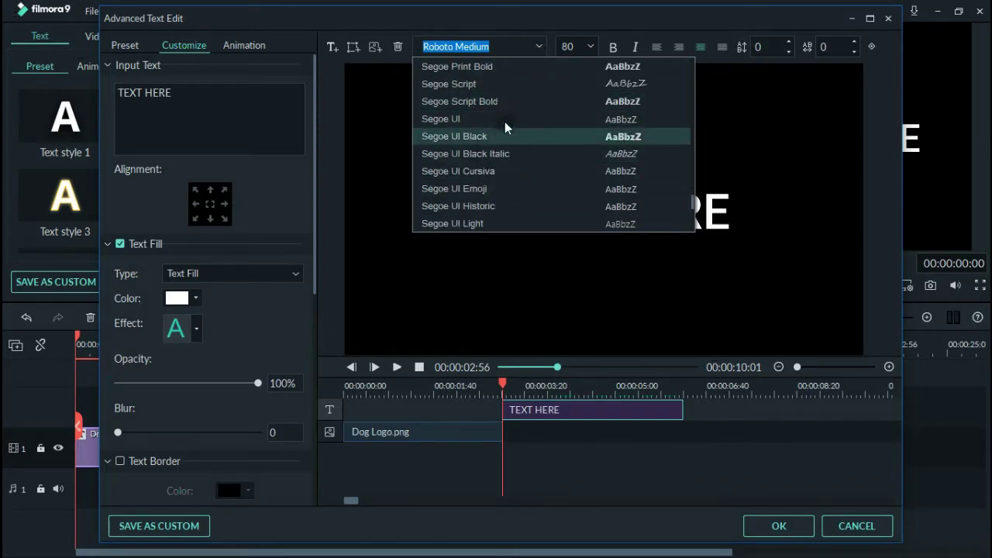
click(504, 136)
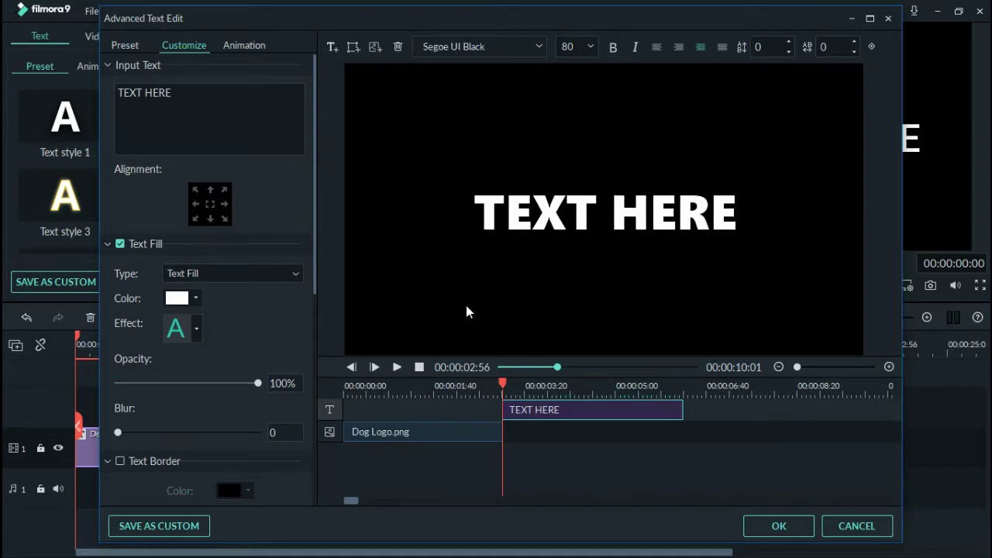
Reduce the new text layer's font size to 36
click(591, 46)
scroll(580, 83, up, 2)
click(580, 79)
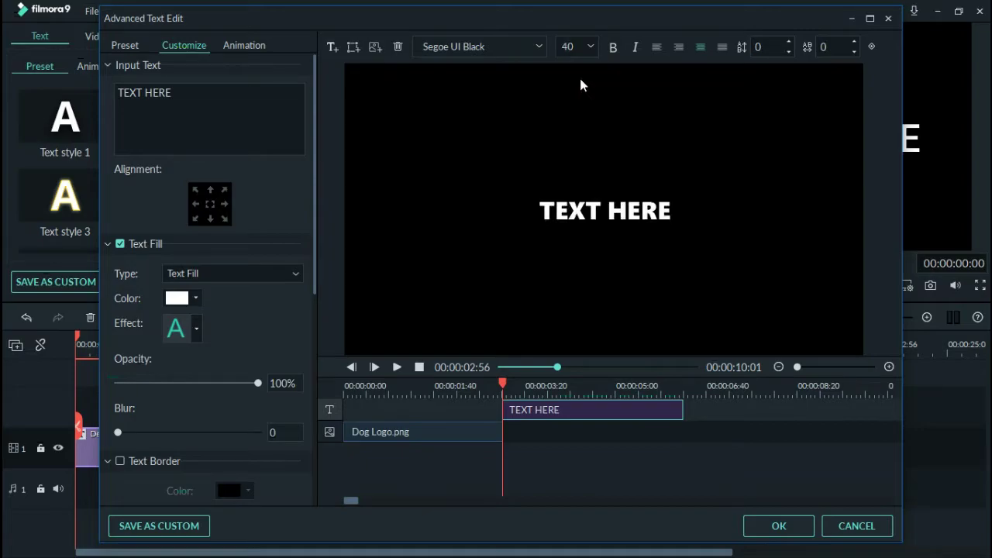
click(587, 47)
click(586, 68)
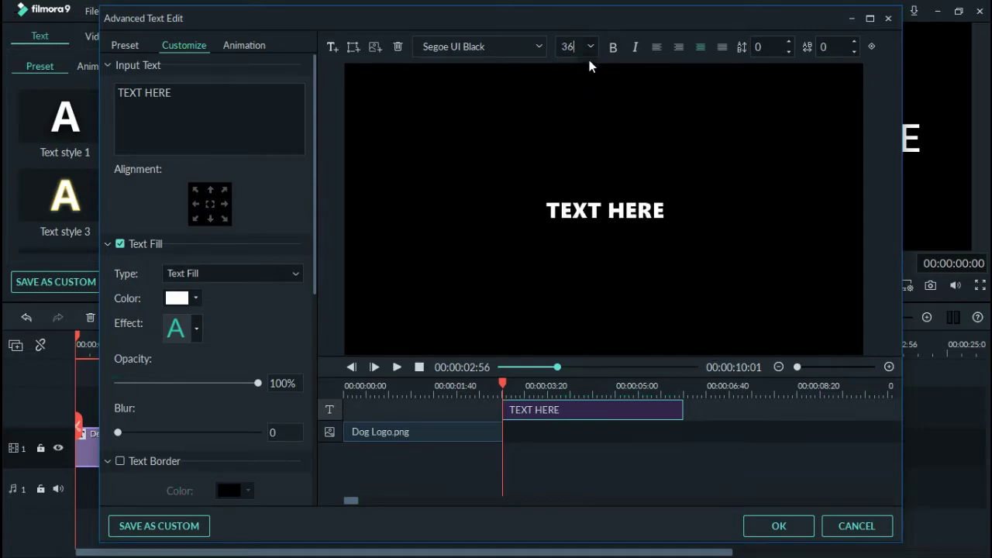
Replace the placeholder text of the new layer with DOG WORLD
key(ctrl+a)
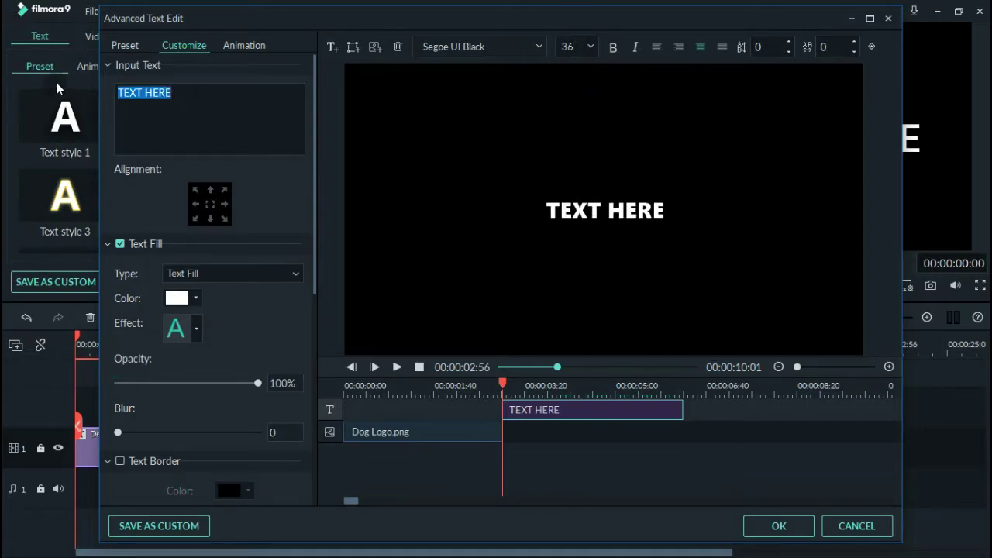
text(DOG)
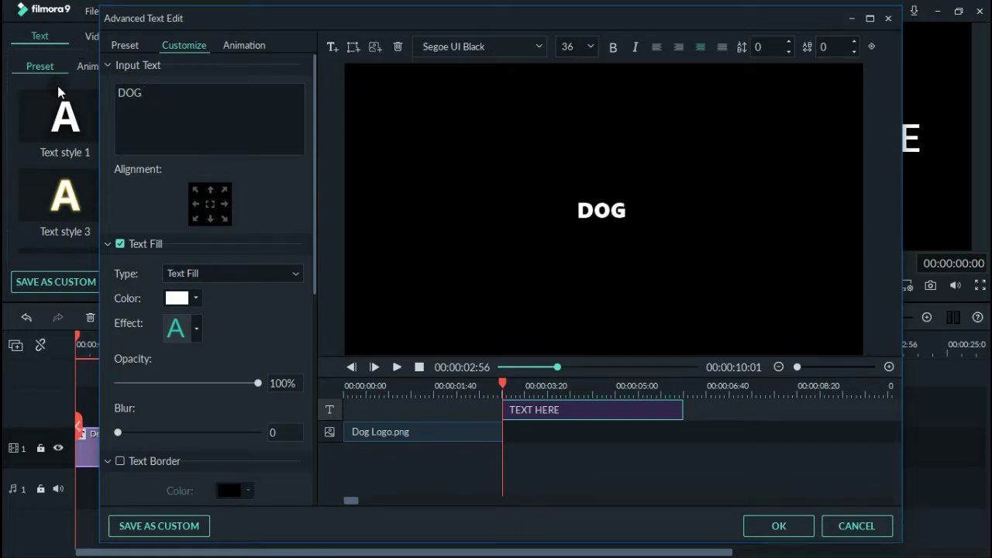
text( WORLD)
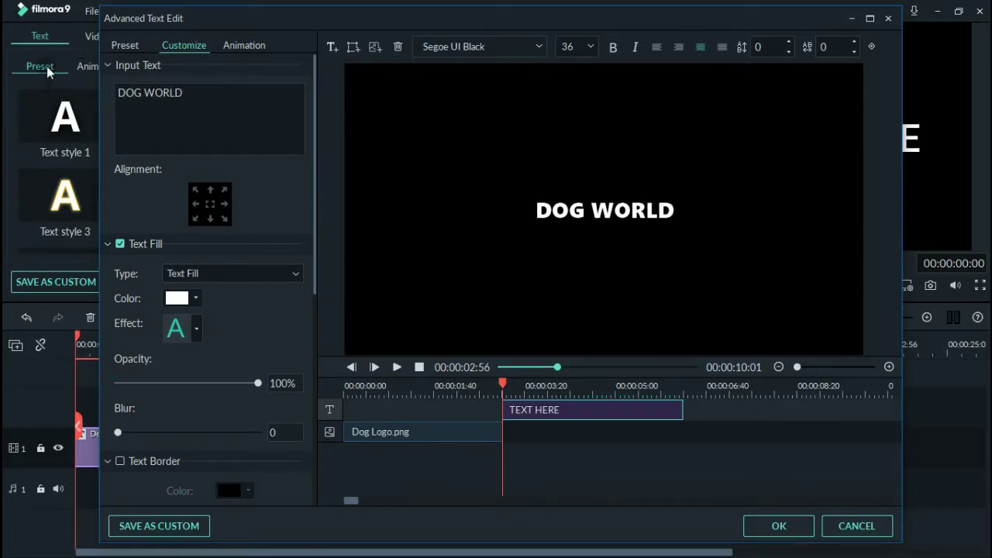
Collapse the text border and shadow settings and give DOG WORLD a Gradient Fill from light blue to cyan
scroll(260, 203, down, 1)
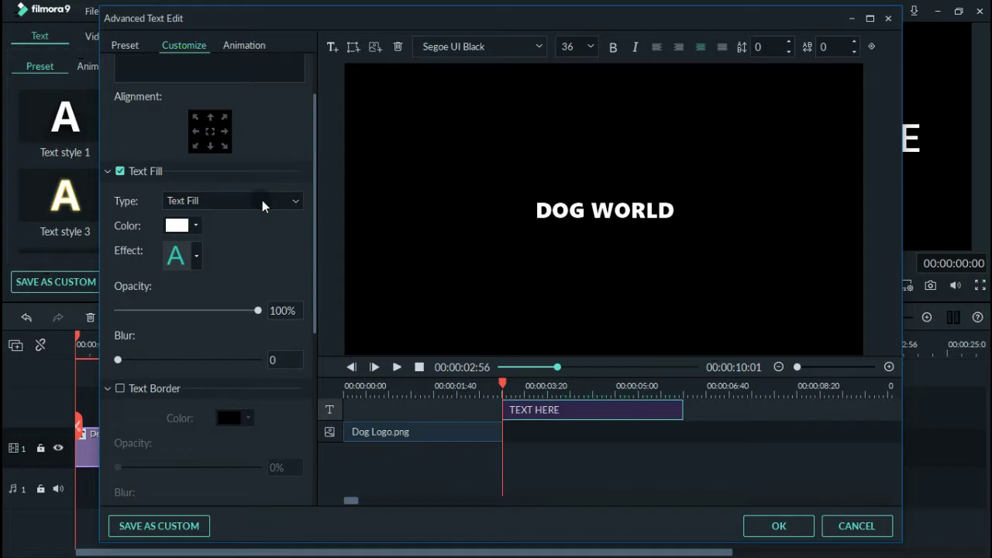
click(108, 388)
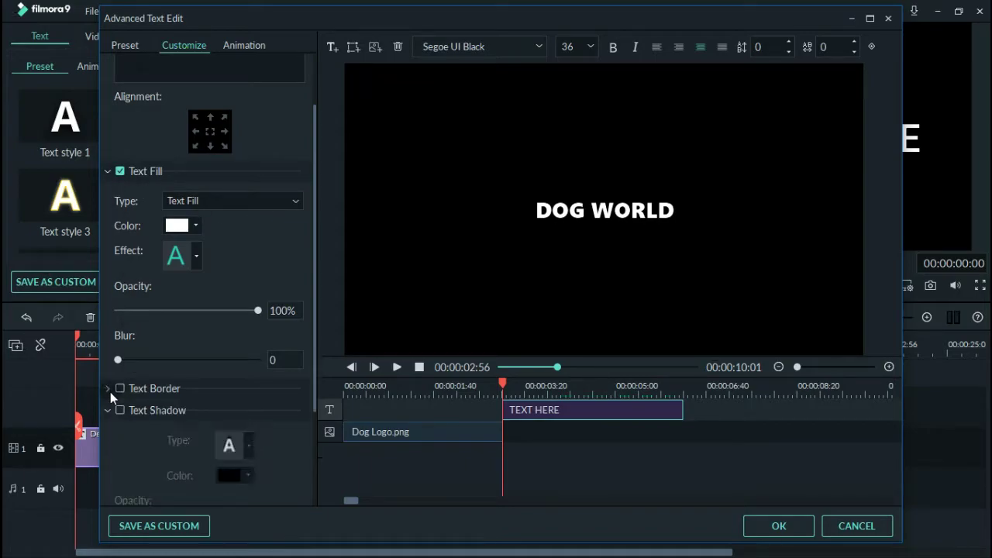
click(109, 409)
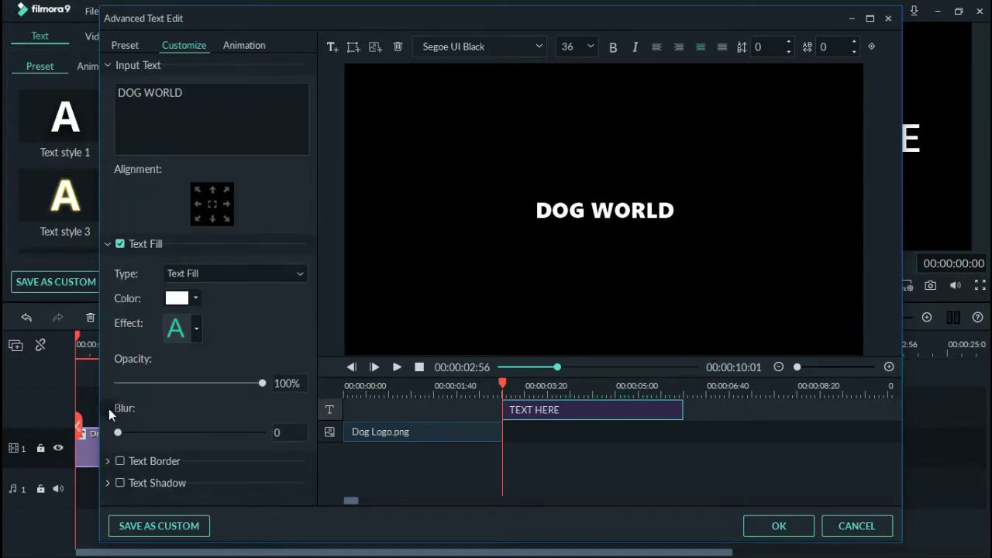
click(196, 298)
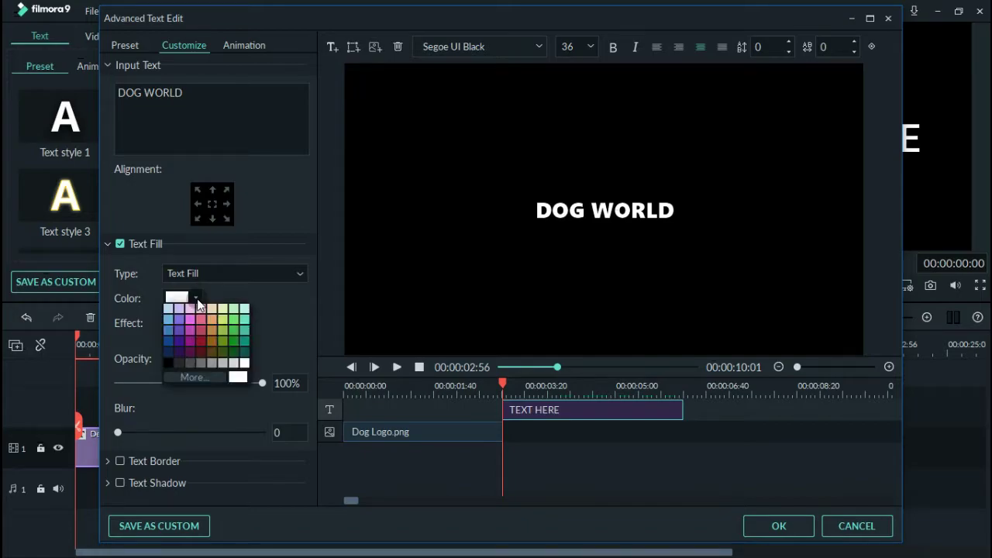
click(197, 298)
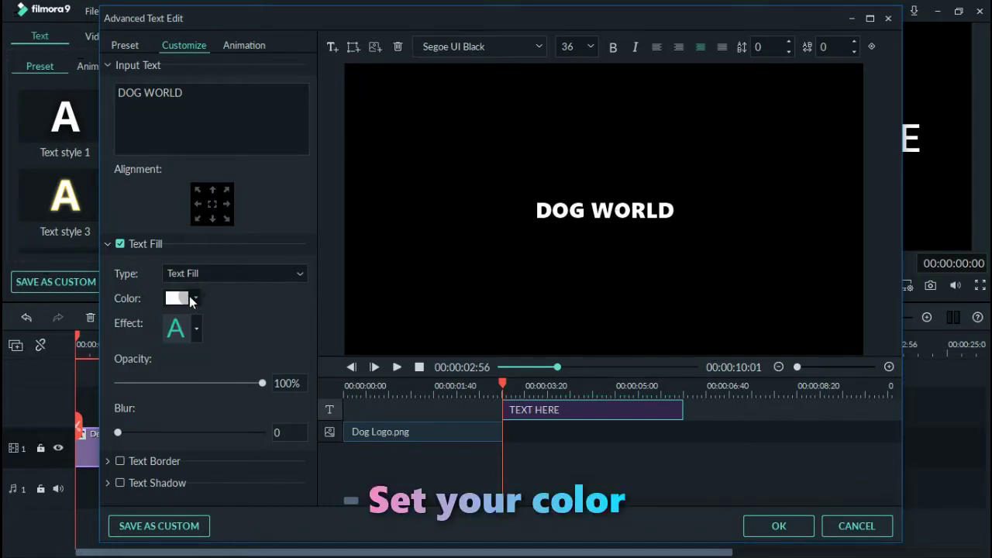
click(183, 273)
click(183, 288)
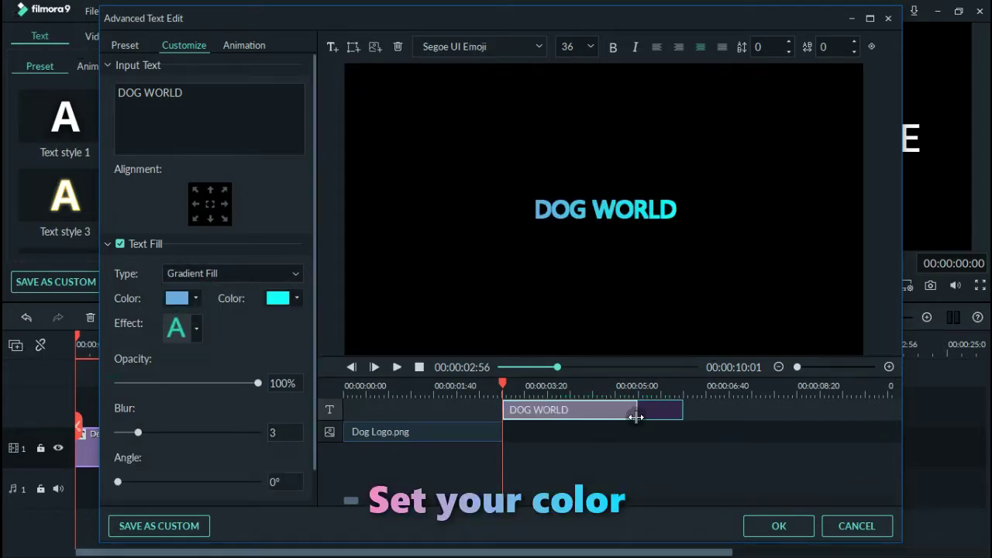
Shorten the DOG WORLD layer to end at about 00:00:05:25 and add another text layer
drag(635, 411, 641, 385)
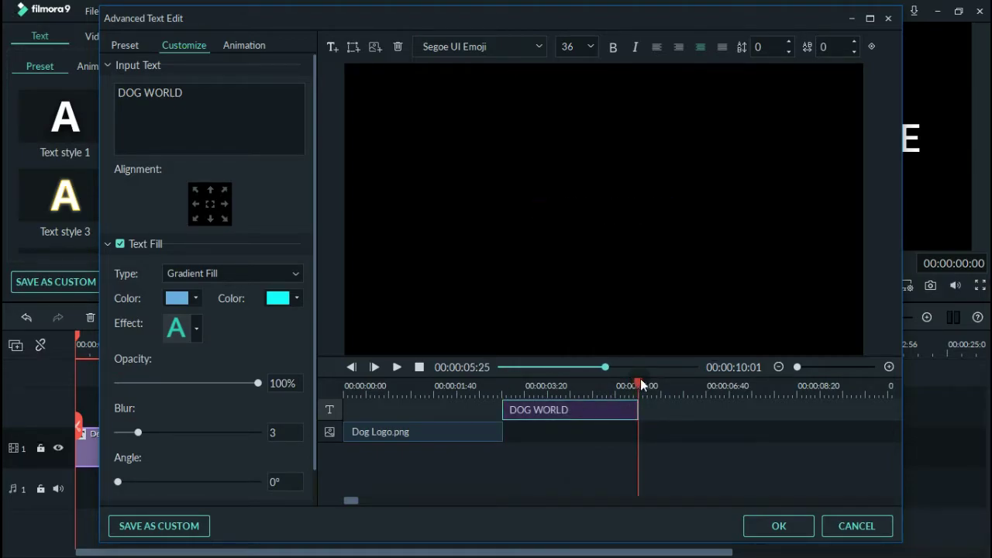
click(333, 48)
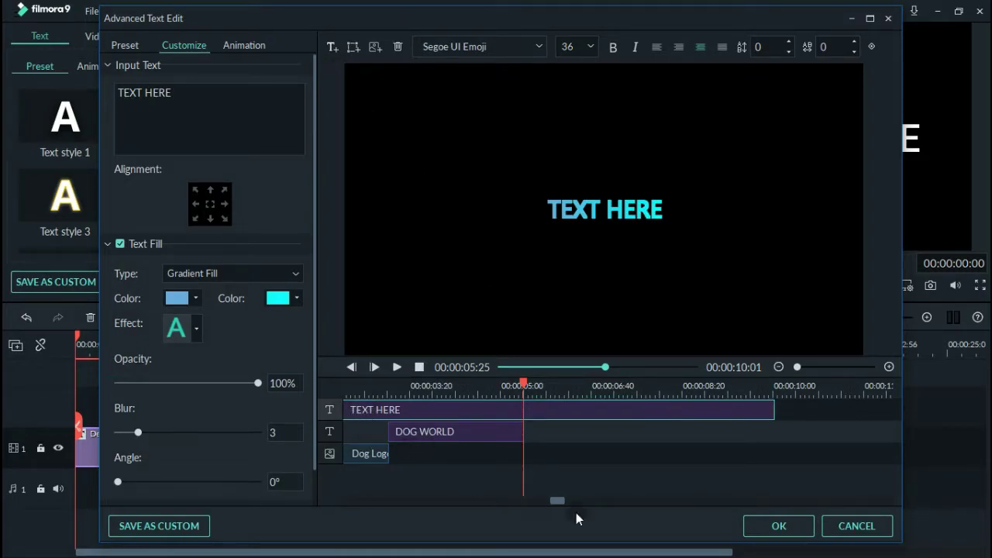
Trim the new TEXT HERE layer to run from the end of DOG WORLD to about 00:00:07:56
drag(561, 501, 263, 482)
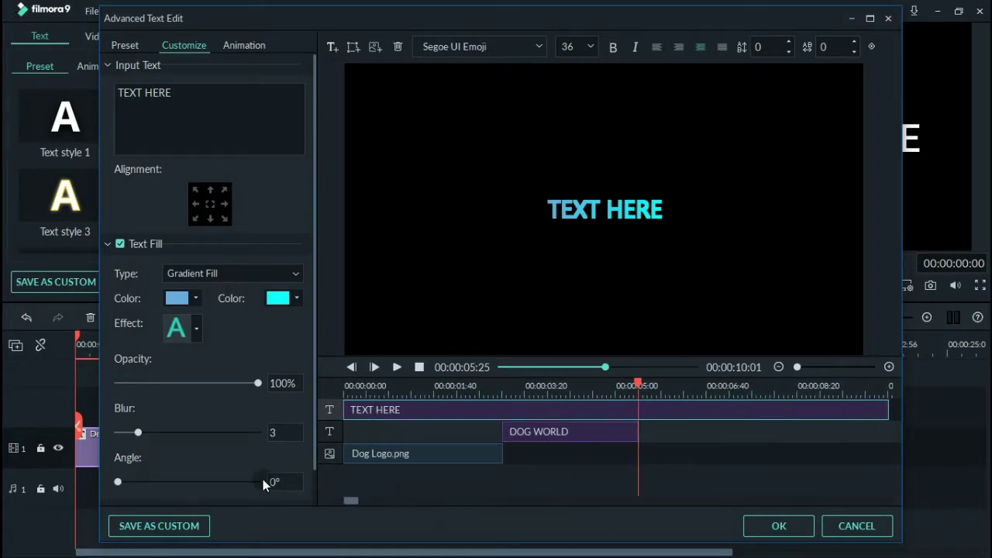
click(341, 405)
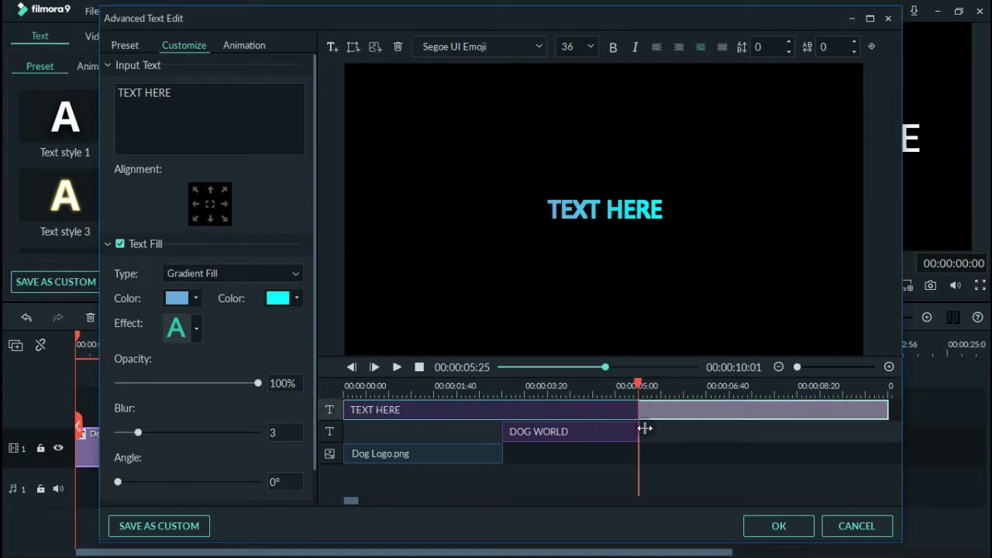
drag(642, 431, 640, 432)
drag(349, 501, 733, 502)
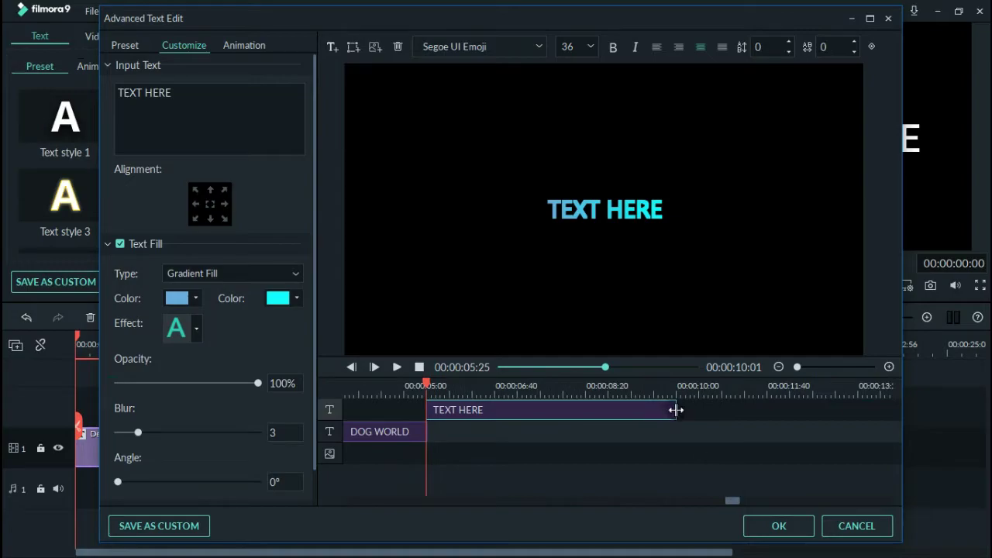
drag(676, 411, 564, 424)
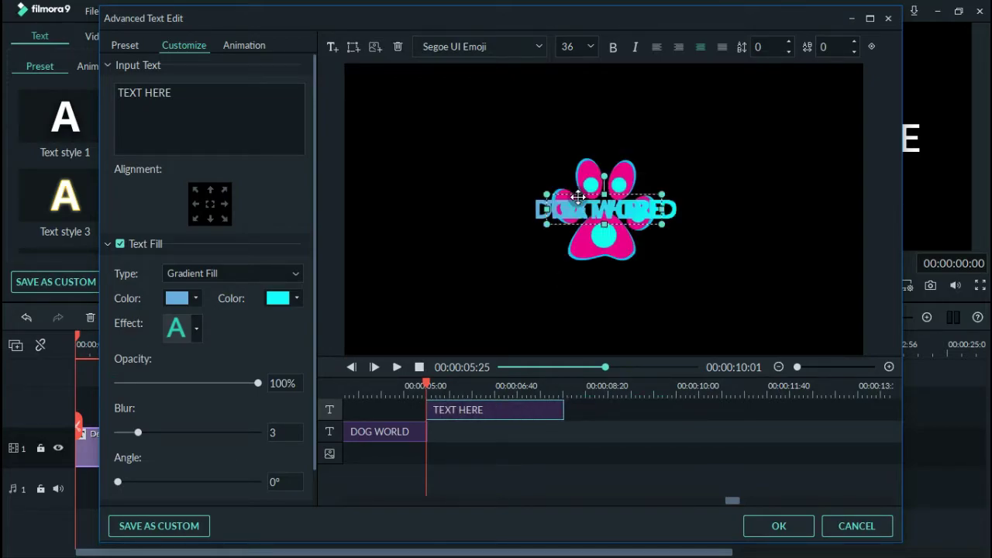
Replace the placeholder text of the layer following DOG WORLD with With New Video
click(500, 438)
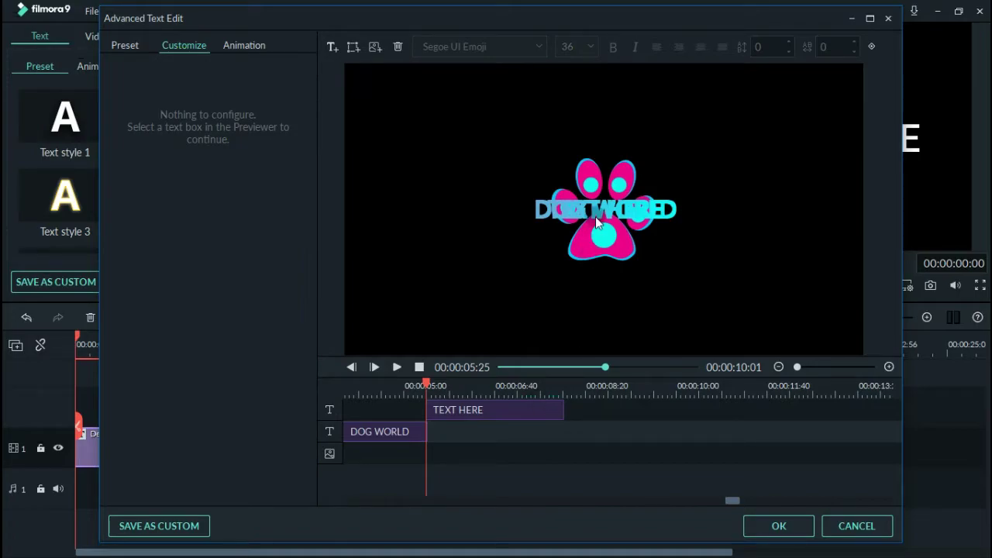
drag(499, 397, 466, 394)
click(494, 408)
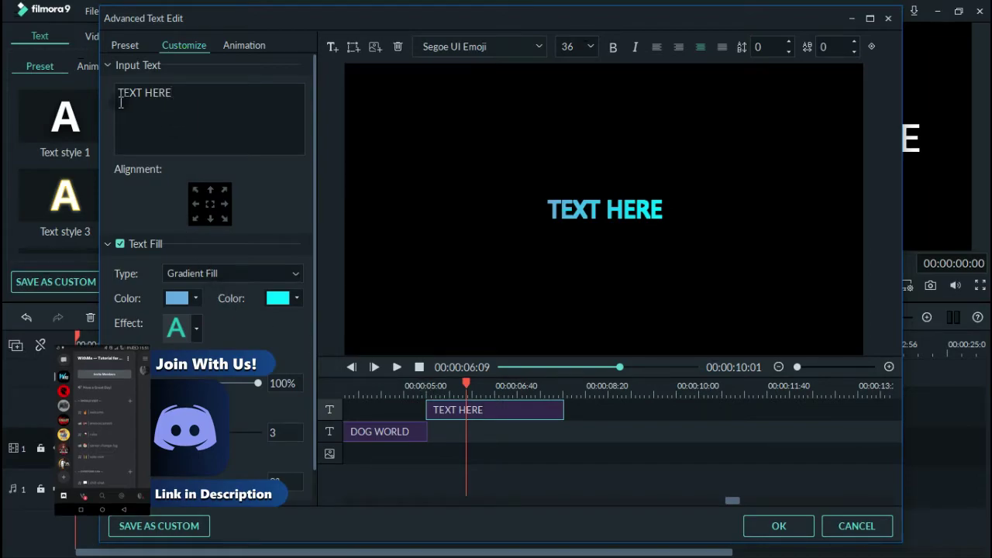
key(ctrl+a)
text(Wi)
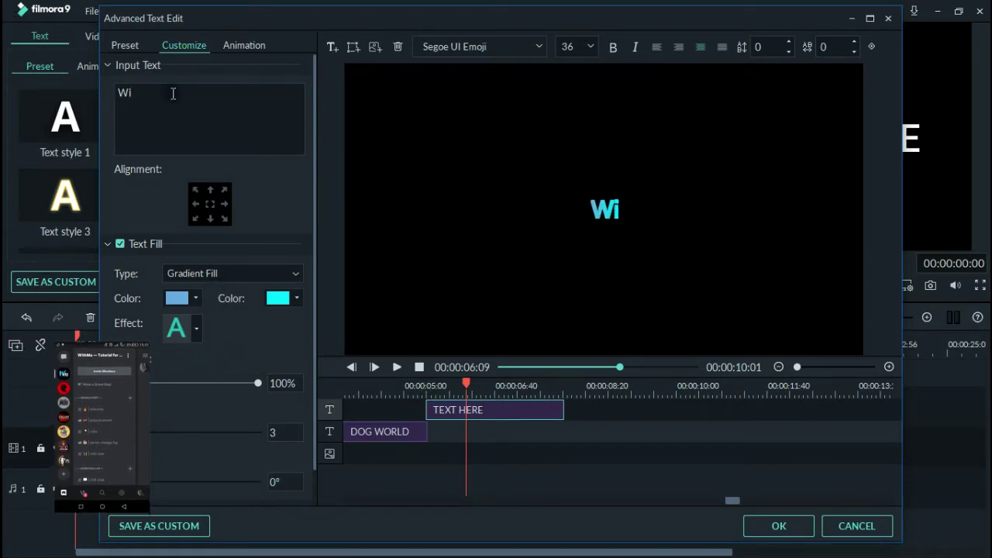
text(th N)
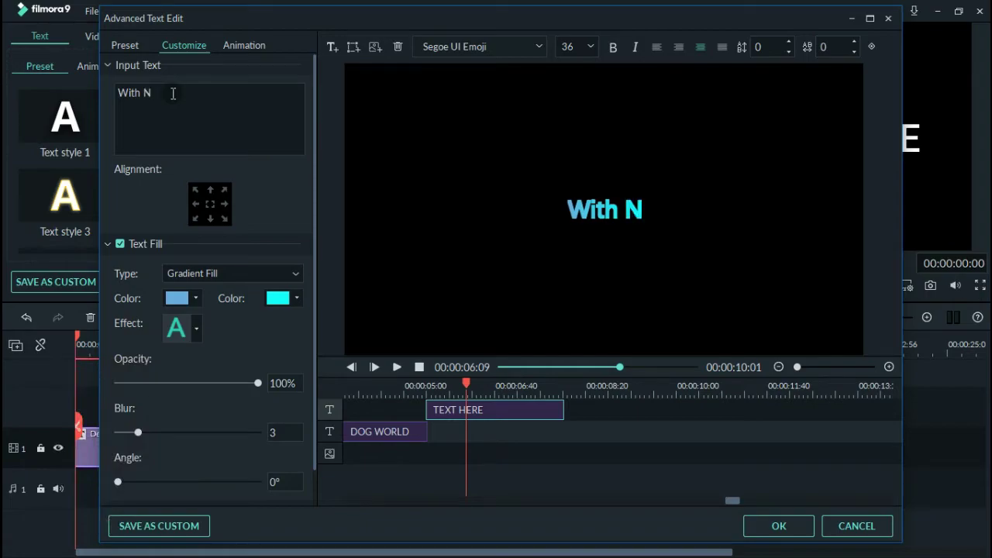
text(ew)
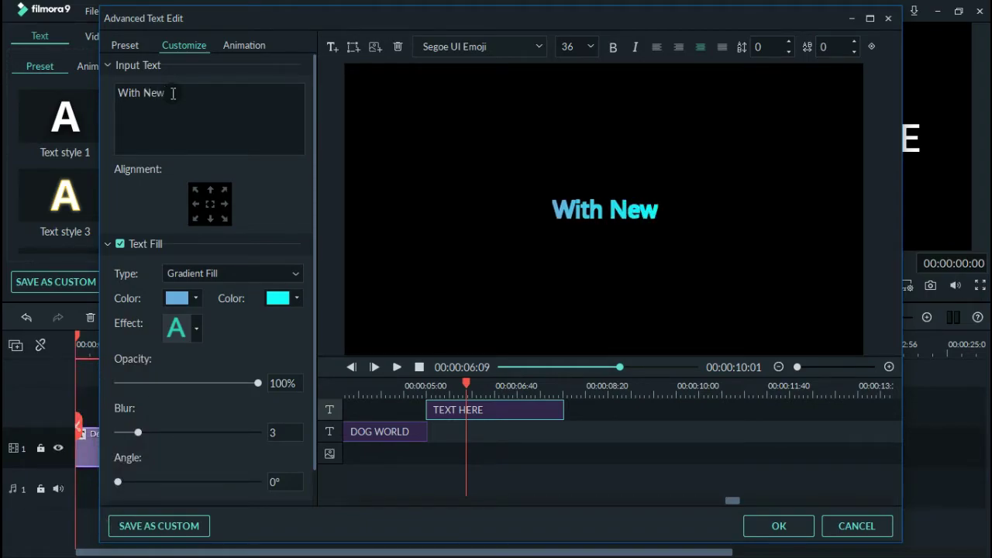
text( Video)
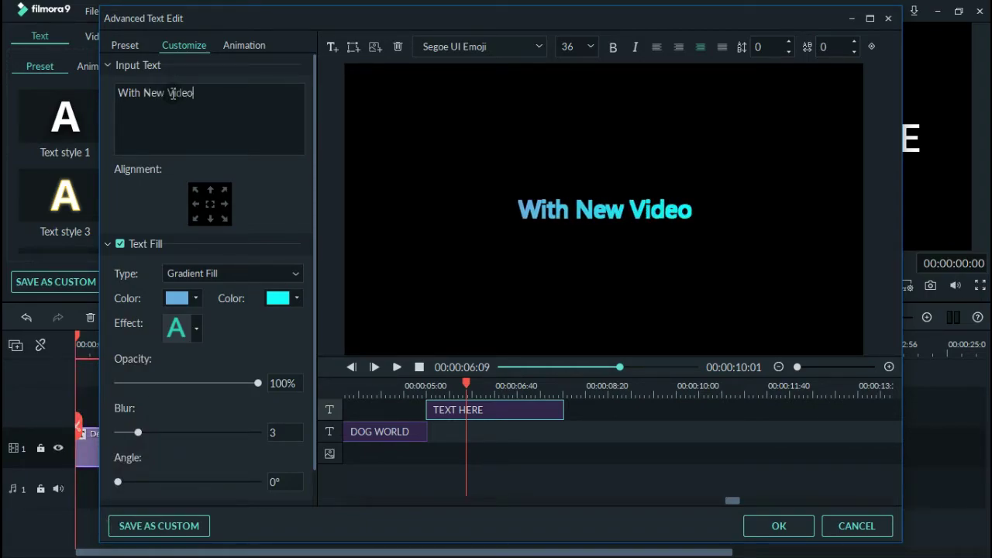
Recolour the With New Video text with a gradient from magenta to orchid pink
click(193, 274)
click(198, 290)
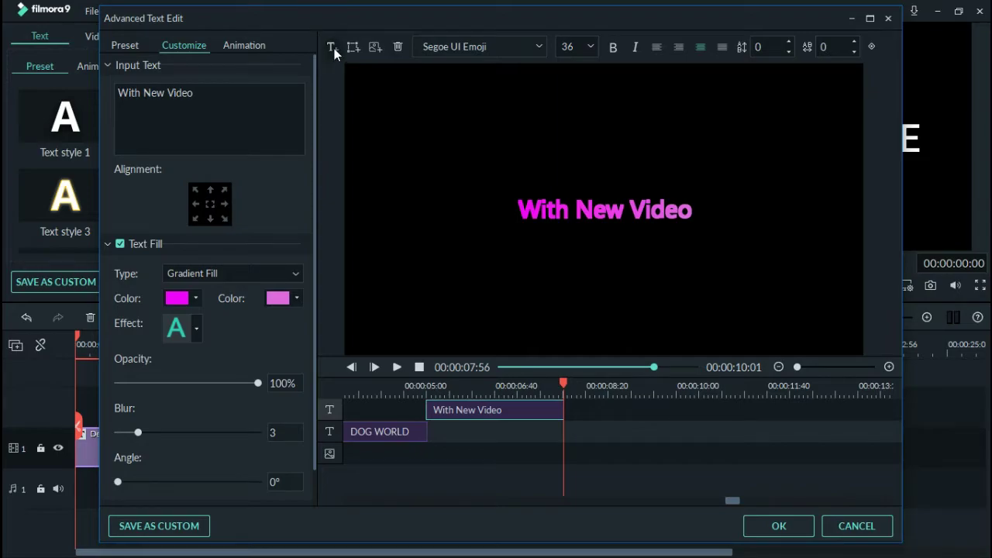
Add another text layer and trim its start to the end of With New Video at about 00:00:07:56
click(333, 48)
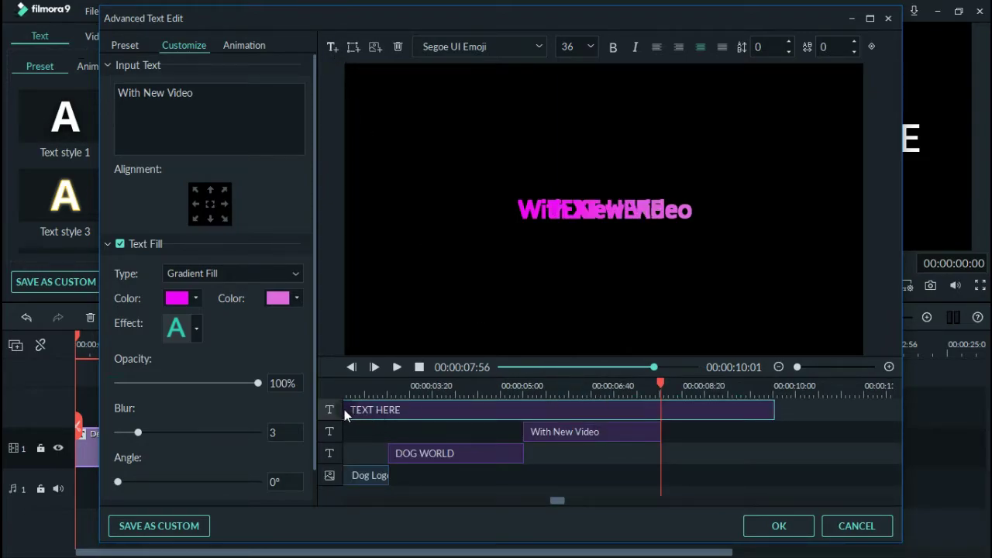
drag(552, 501, 301, 499)
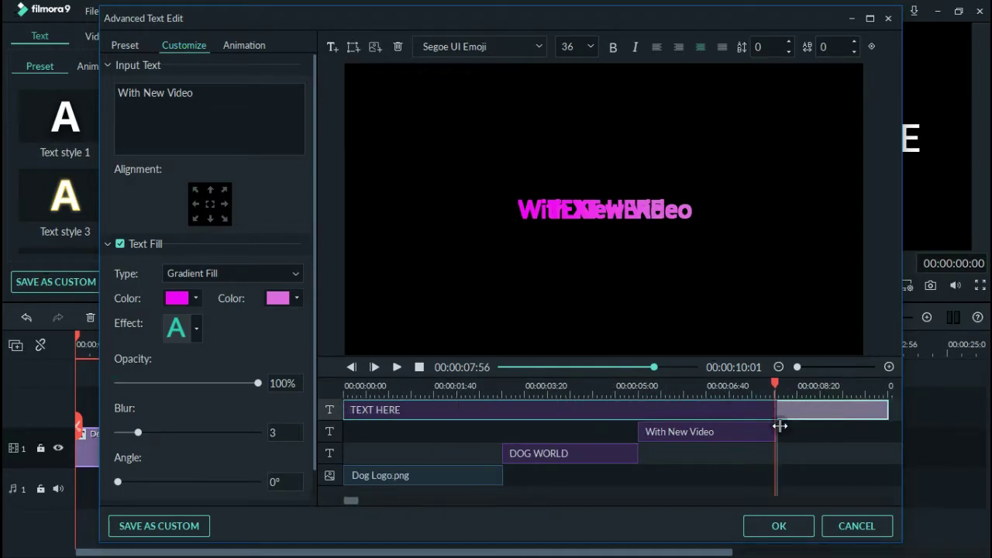
drag(775, 427, 776, 430)
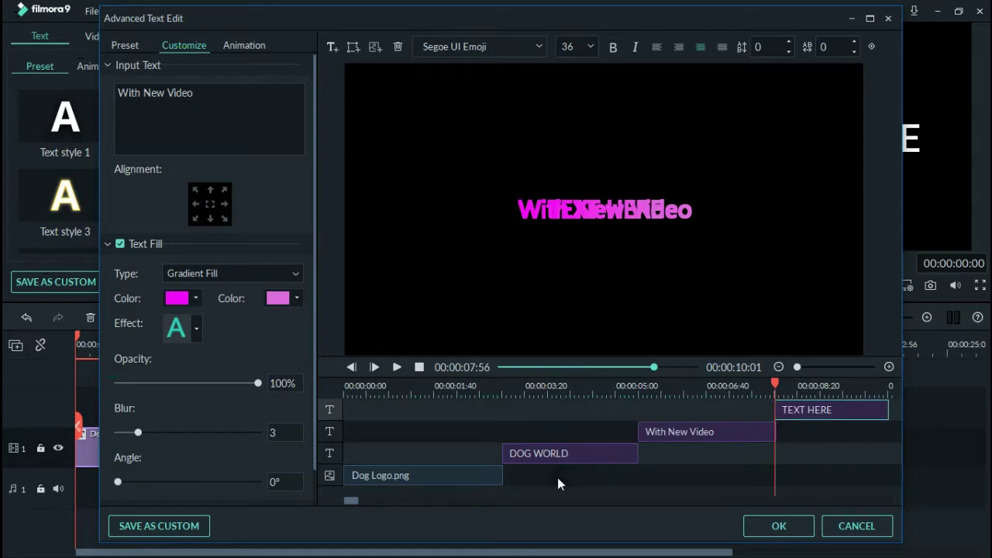
Fine-trim the end of the With New Video layer so it stops exactly where the last text layer begins
click(796, 391)
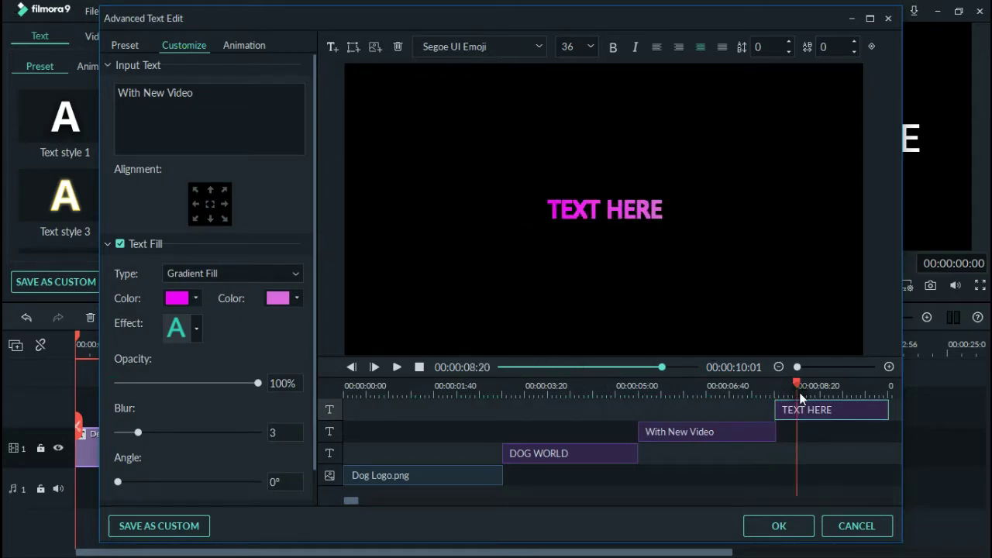
click(772, 430)
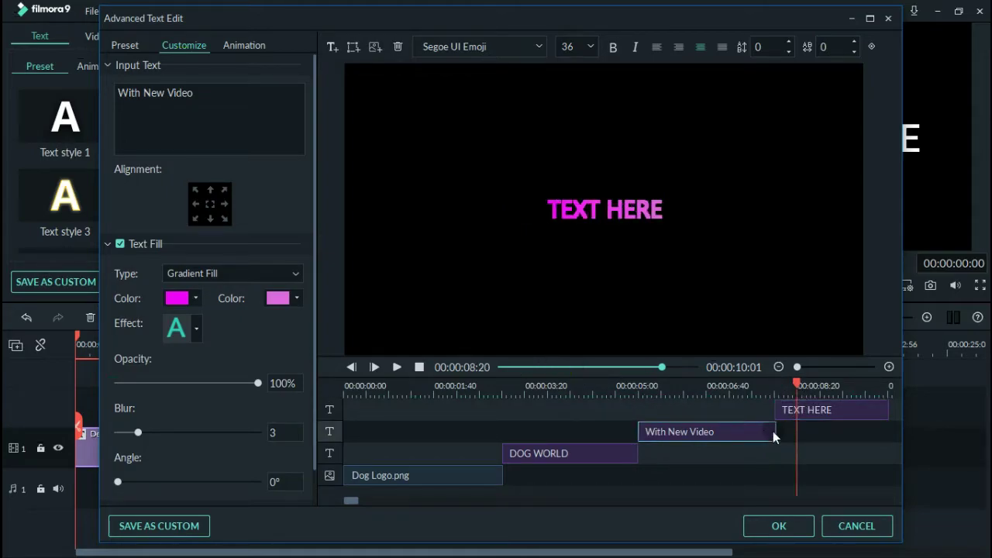
drag(798, 367, 821, 367)
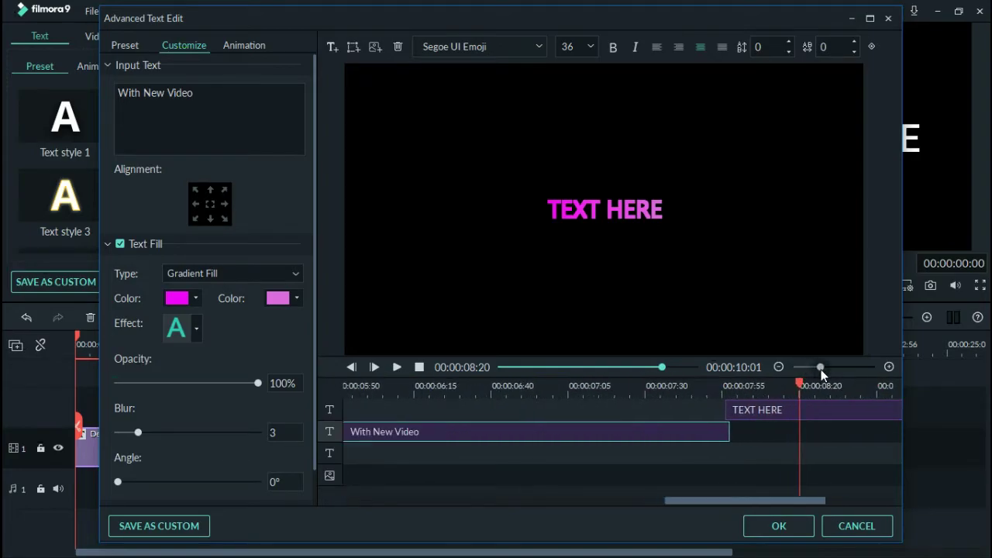
drag(729, 432, 723, 431)
drag(689, 502, 231, 469)
drag(660, 393, 504, 395)
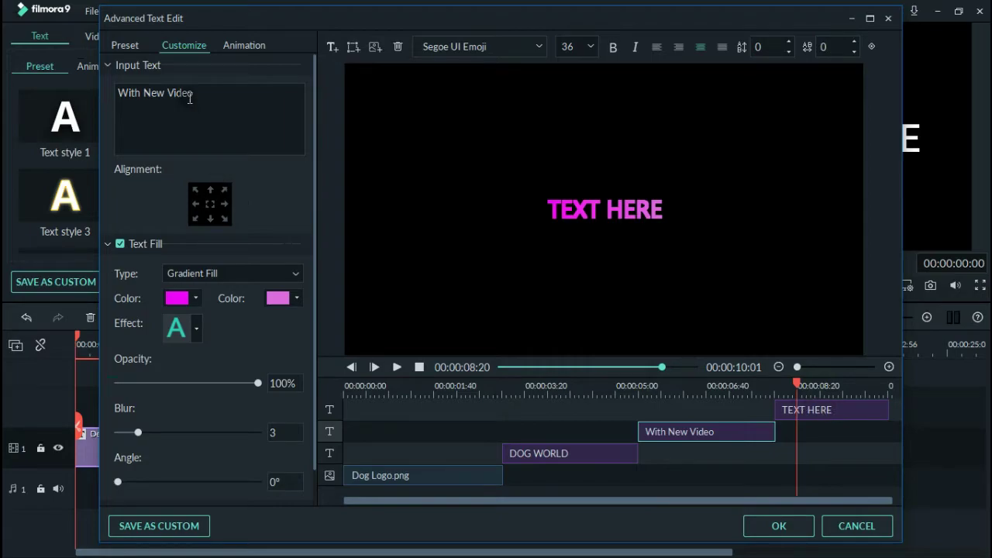
Replace the placeholder text of the last text layer with Let's Go
click(825, 408)
key(ctrl+a)
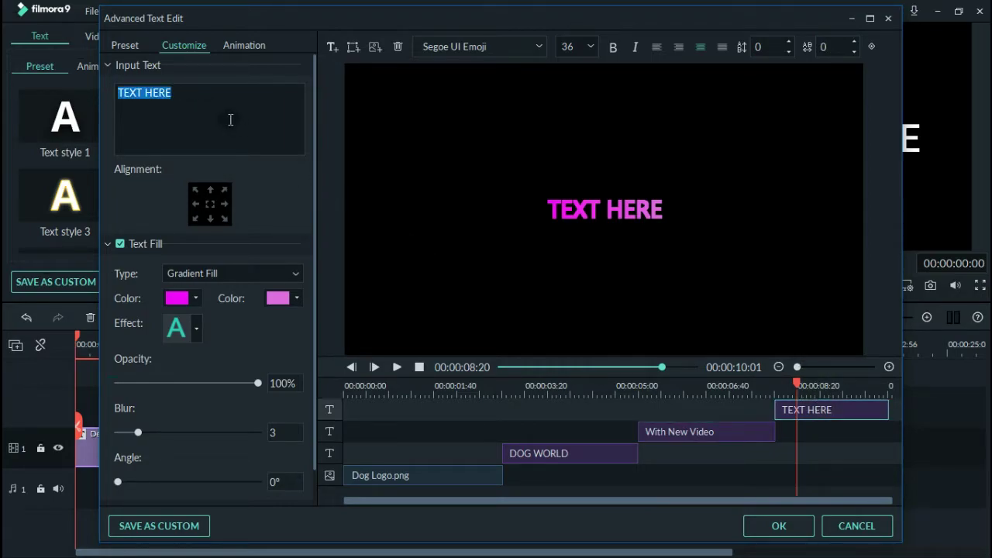
text(Let's)
key(BackSpace)
key(BackSpace)
text('s Go)
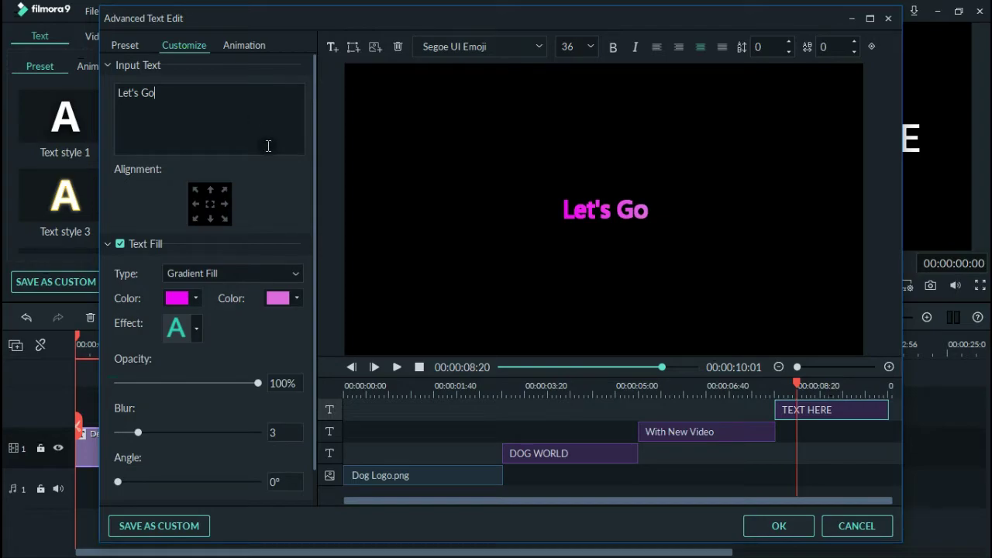
Recolour the Let's Go text with a gradient from green to light turquoise
click(196, 297)
click(244, 334)
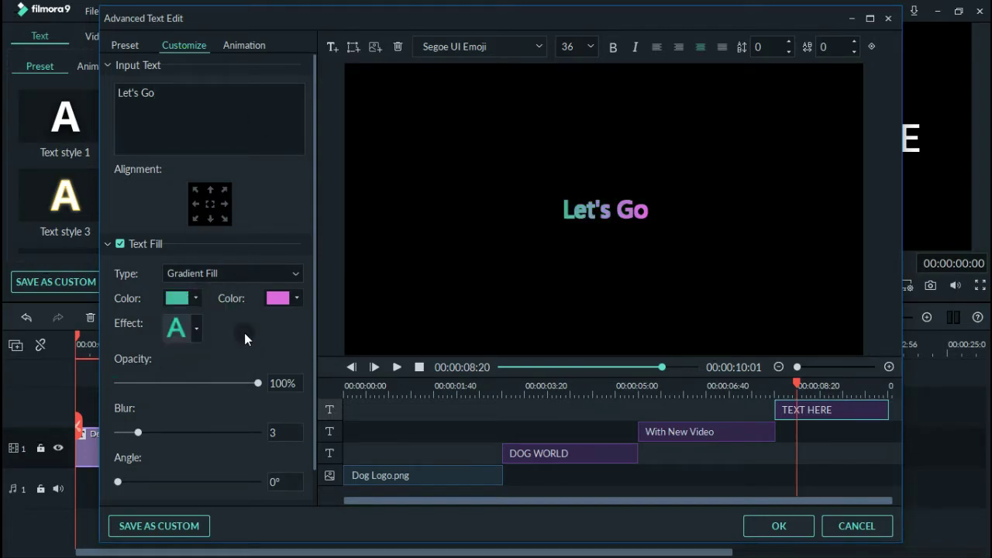
click(277, 297)
click(345, 319)
Apply the Flip Up1 animation to the Dog Logo image layer and play back the result
click(467, 385)
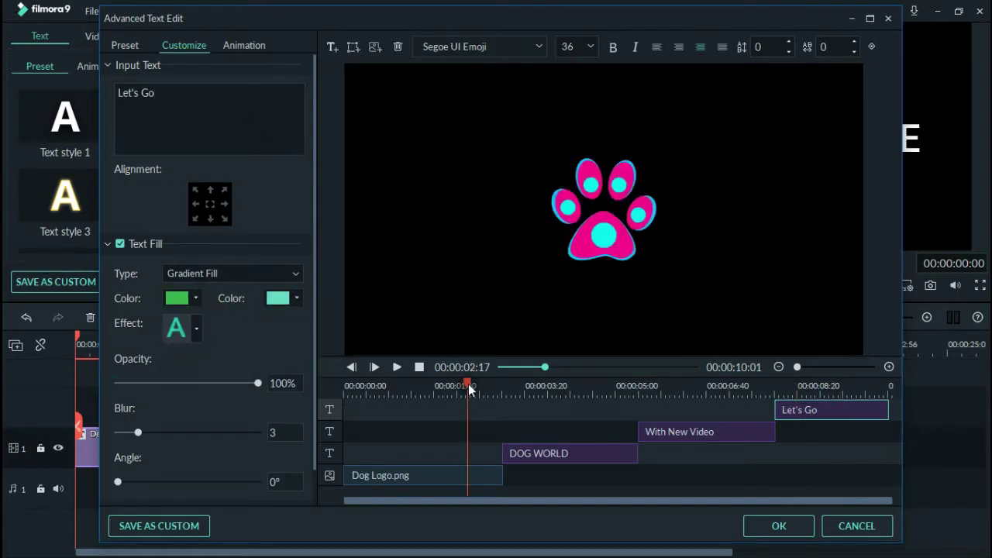
drag(470, 388, 338, 424)
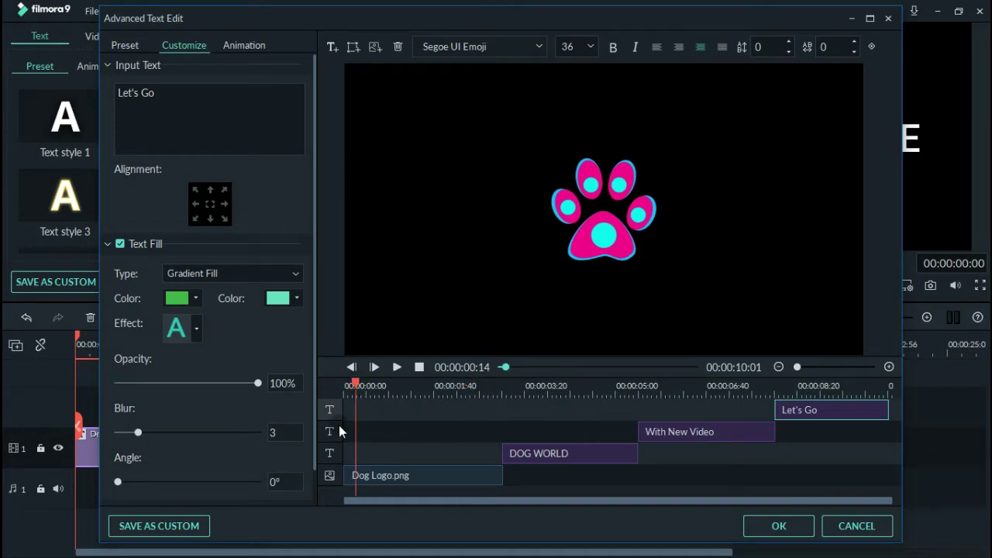
click(110, 244)
click(409, 474)
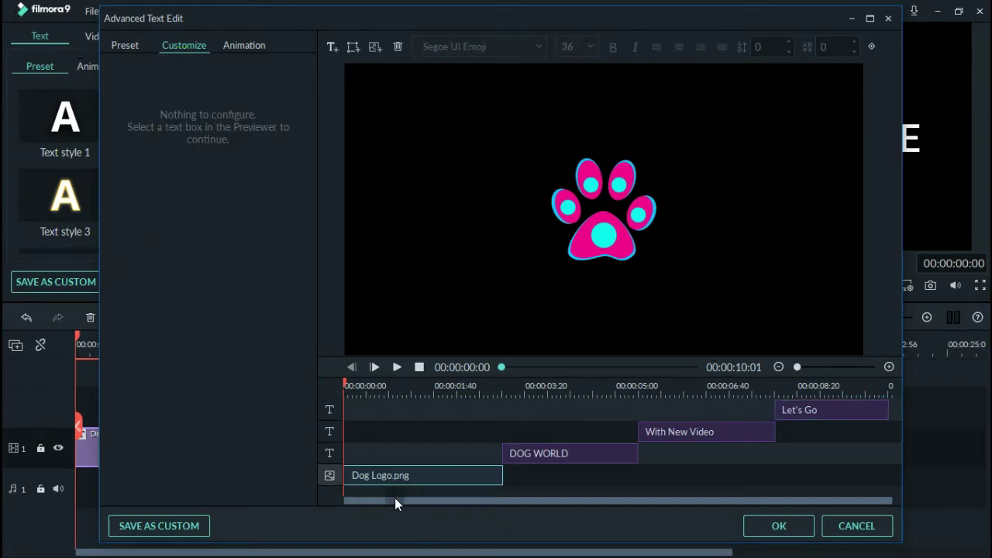
click(382, 390)
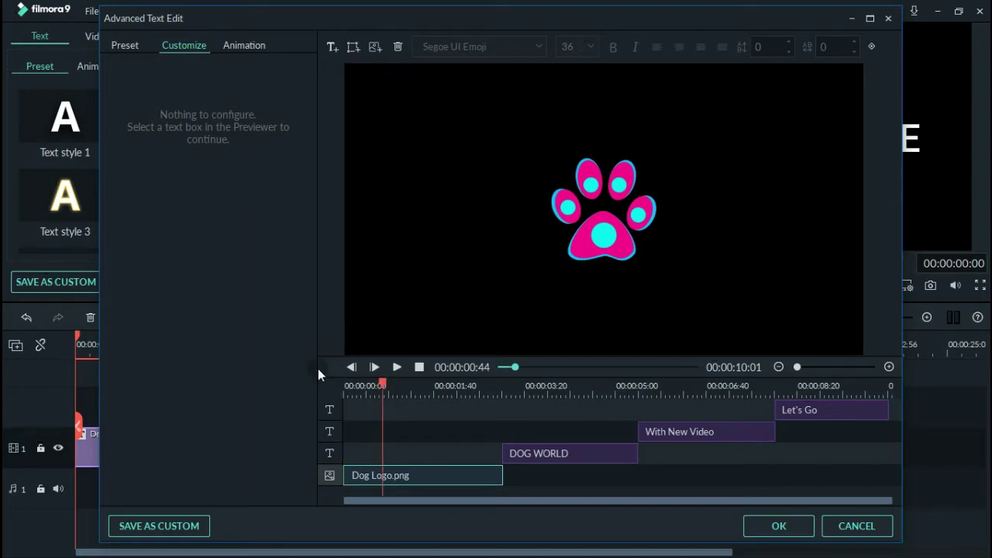
click(240, 45)
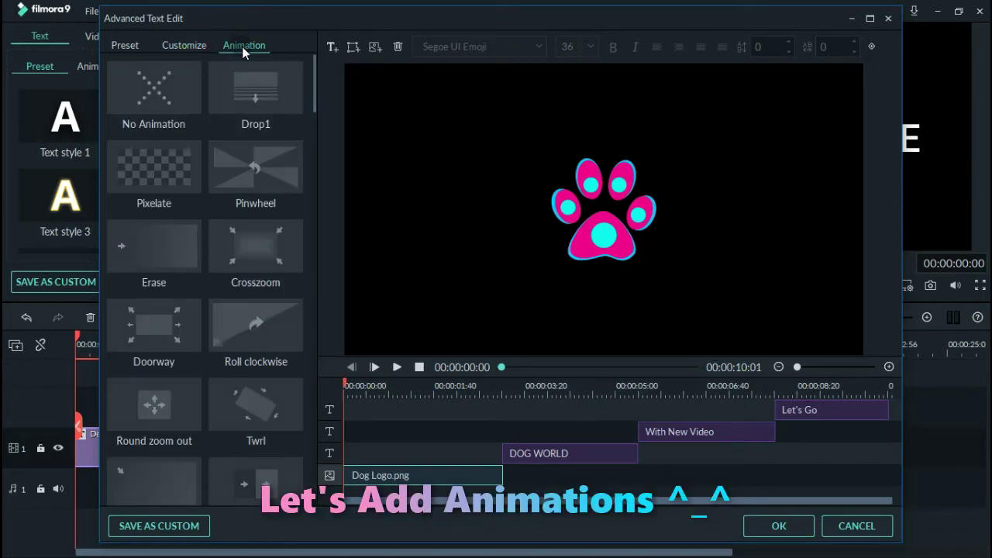
scroll(244, 229, down, 15)
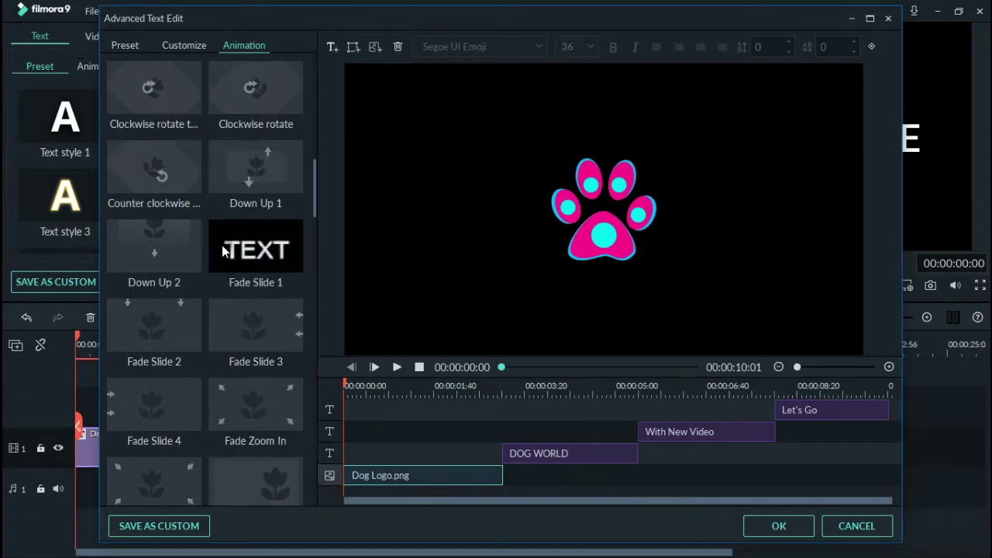
drag(314, 191, 314, 246)
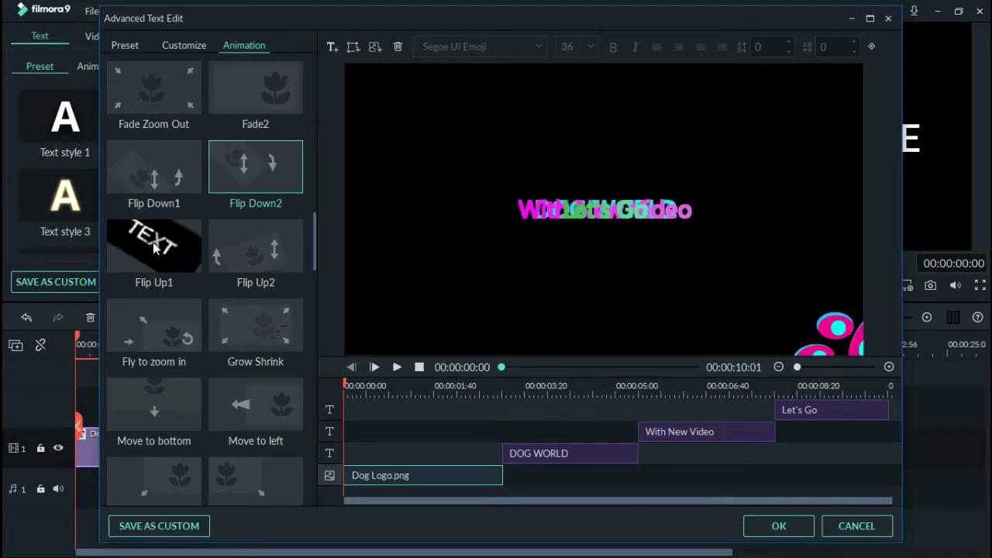
click(153, 246)
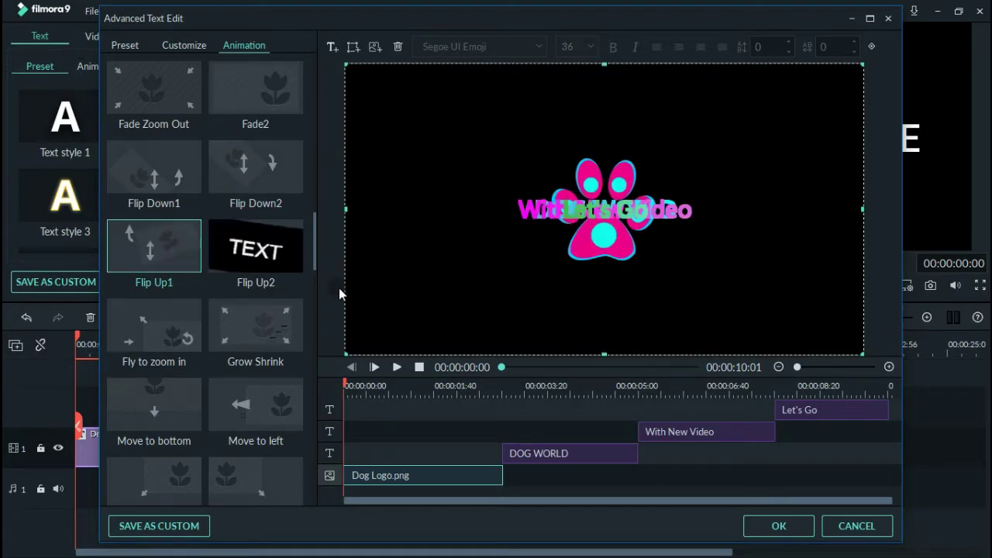
click(398, 368)
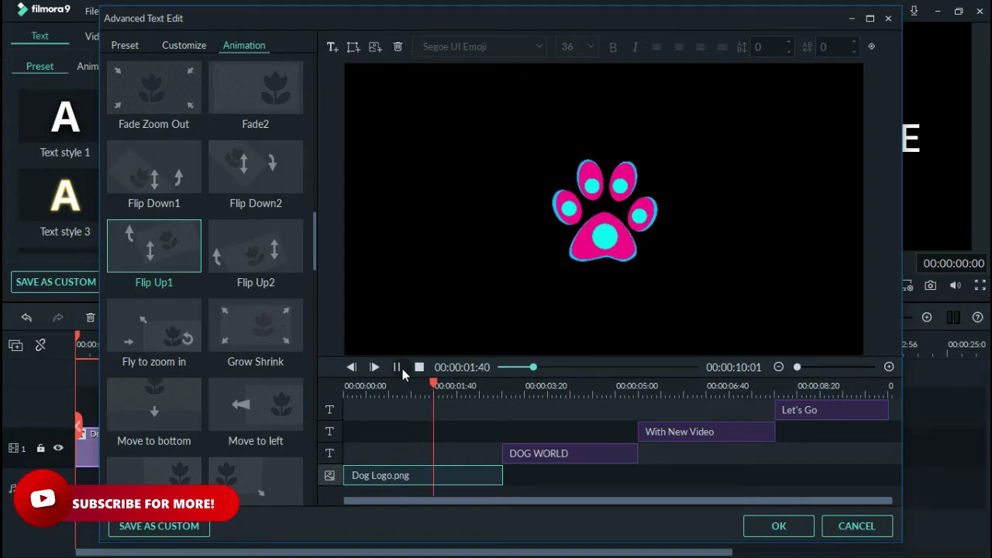
click(400, 368)
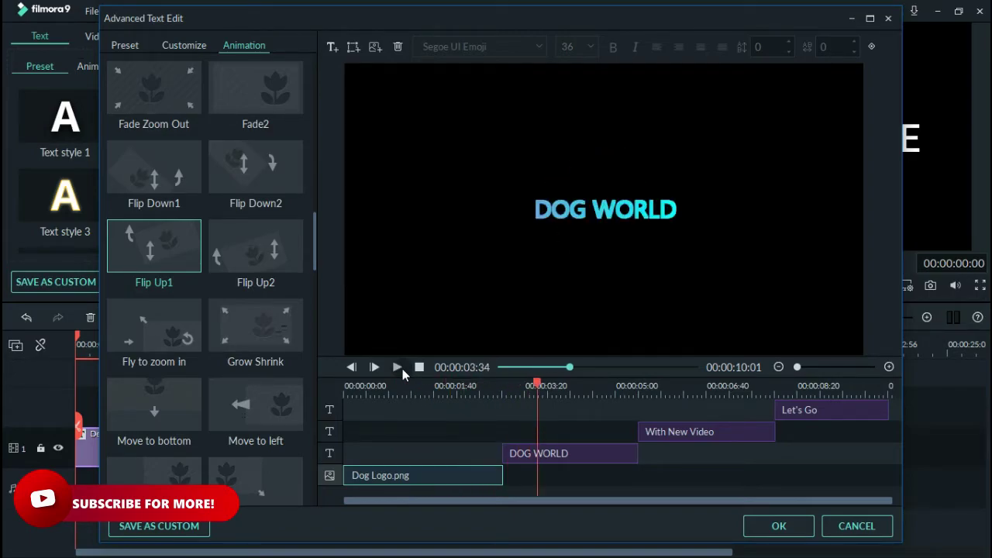
Apply the Grow Shrink animation to the DOG WORLD text layer
click(506, 392)
click(533, 457)
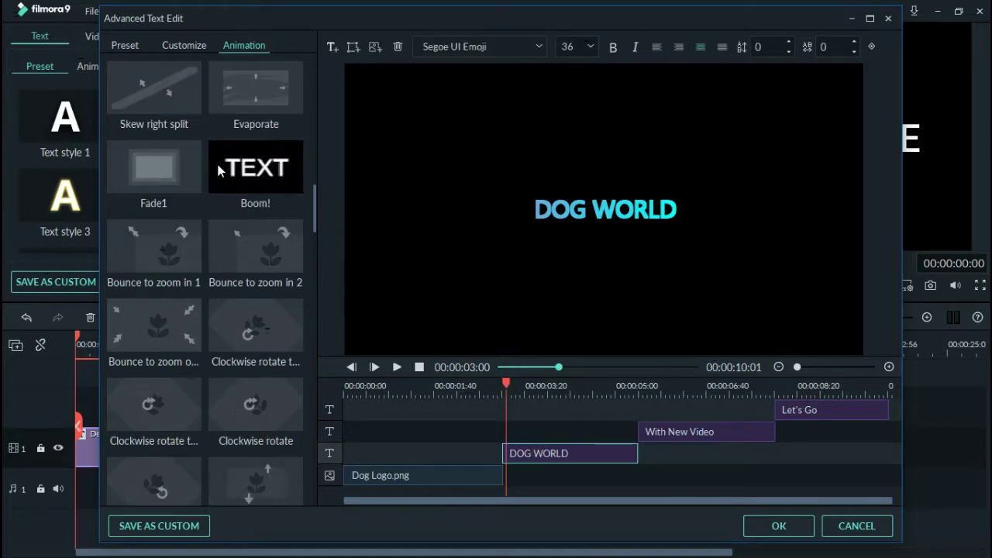
scroll(178, 307, down, 5)
scroll(255, 325, down, 5)
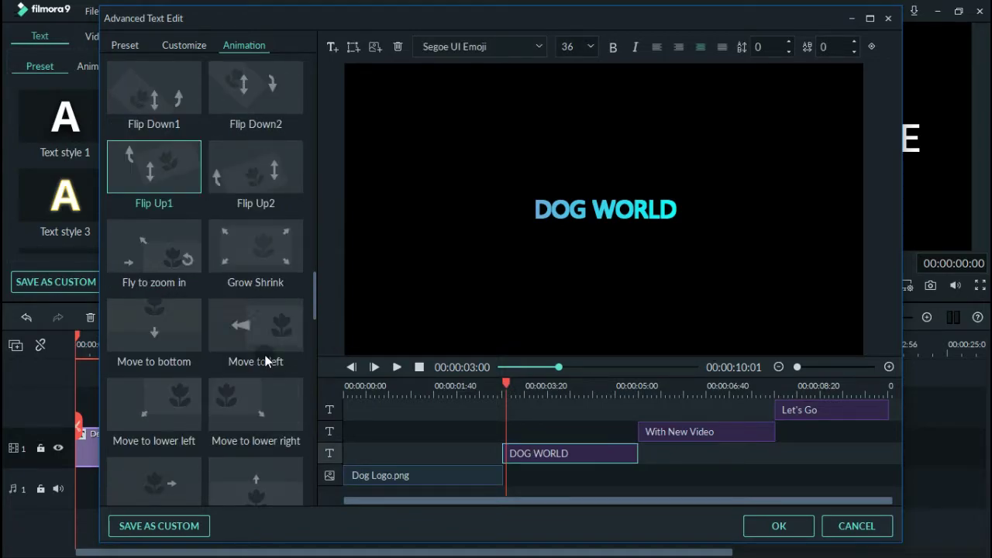
click(258, 251)
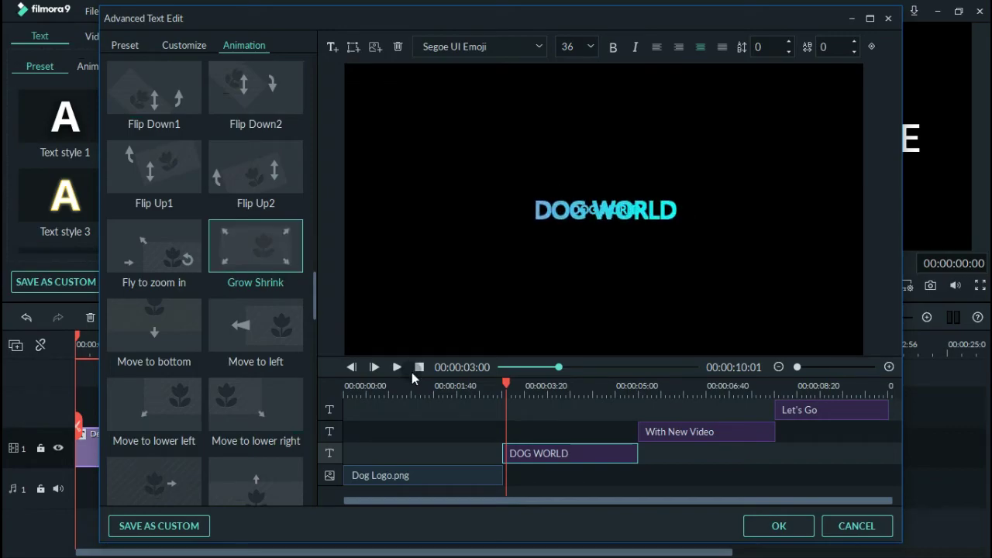
Apply the Flip Up2 animation to the With New Video text layer
click(640, 391)
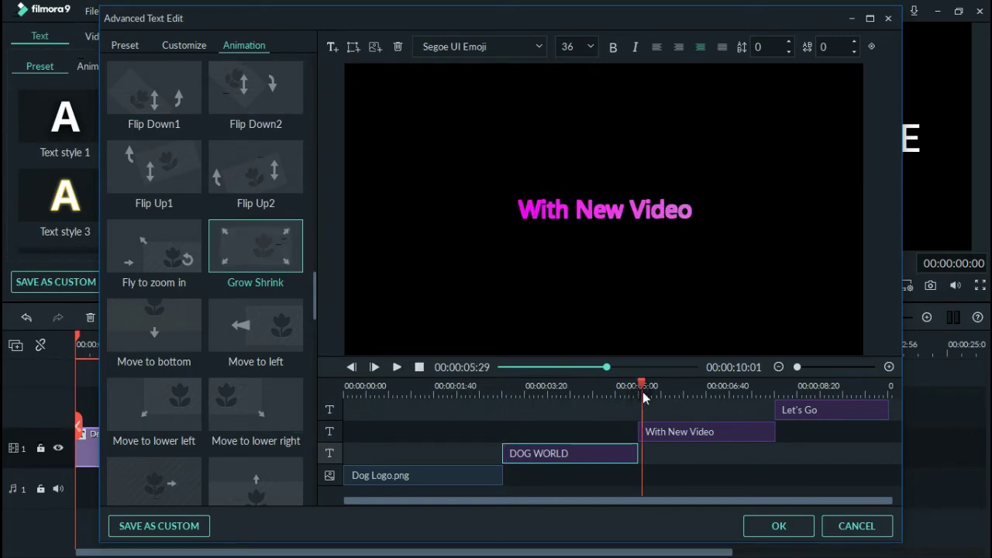
click(671, 438)
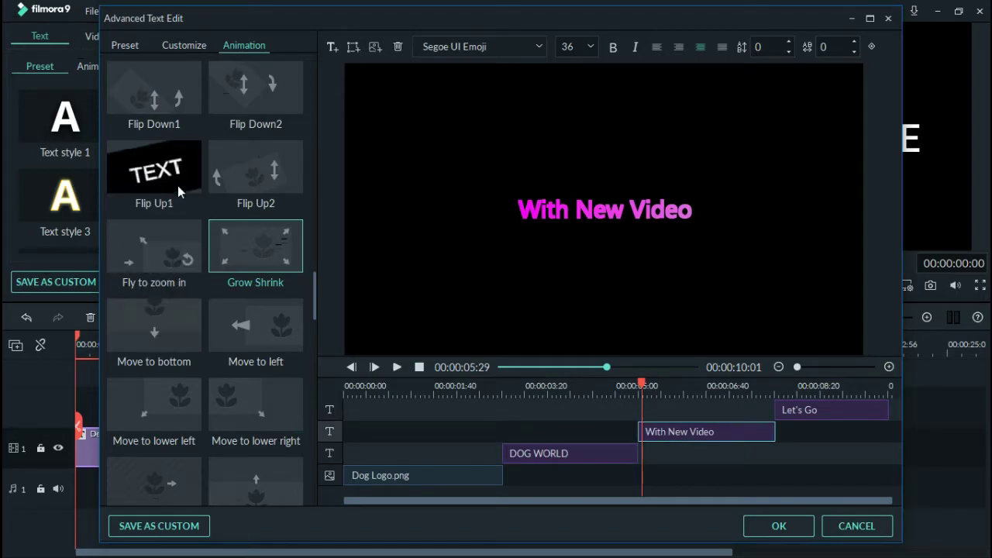
click(287, 189)
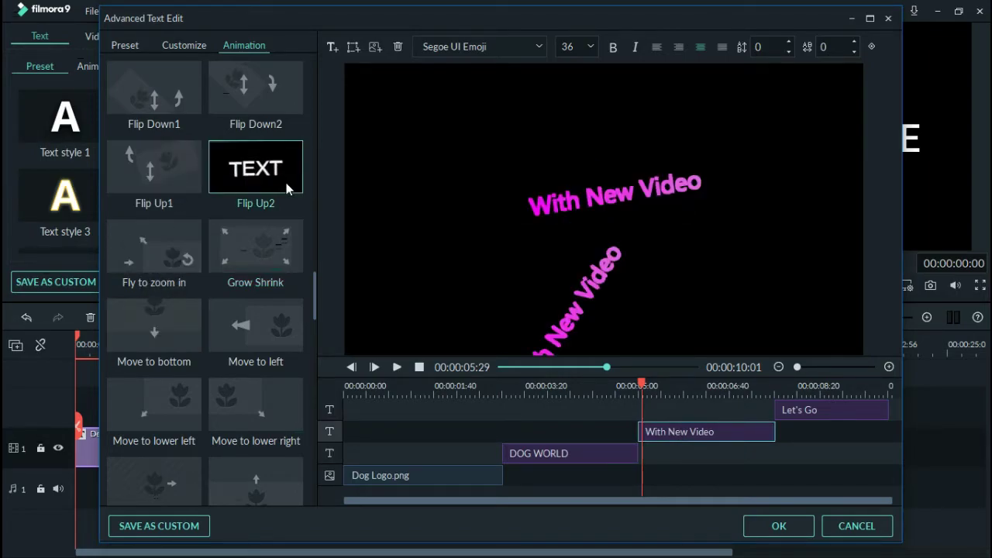
Apply the Boom! animation to the Let's Go text layer
click(807, 385)
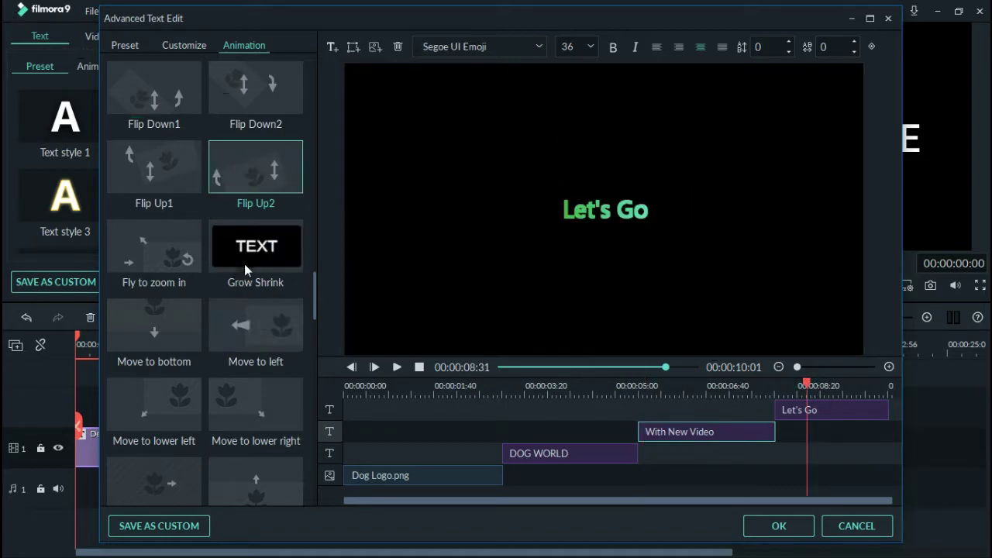
scroll(244, 263, down, 5)
scroll(256, 155, up, 12)
click(261, 71)
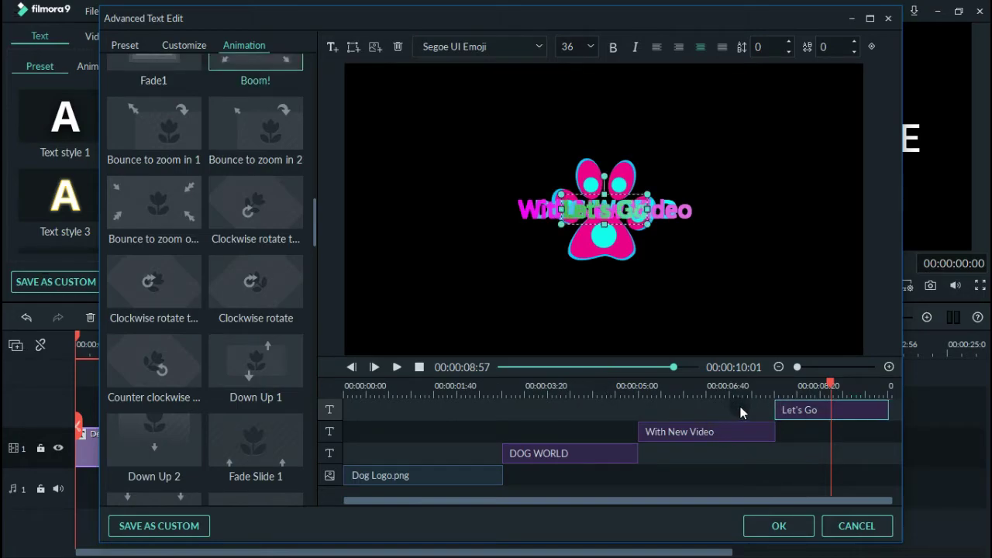
Play back the animated text layers and accept the advanced text edits to return to the main timeline
click(397, 366)
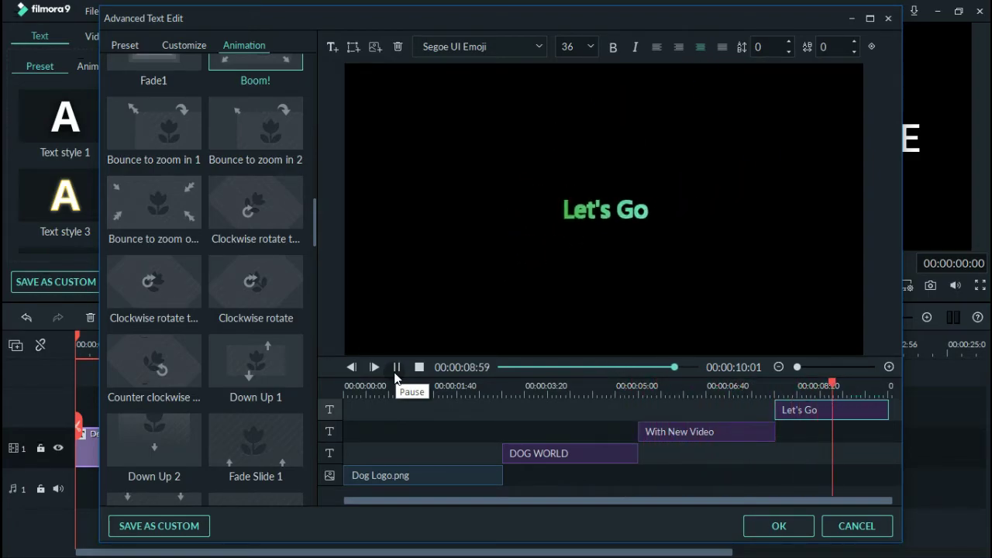
click(796, 526)
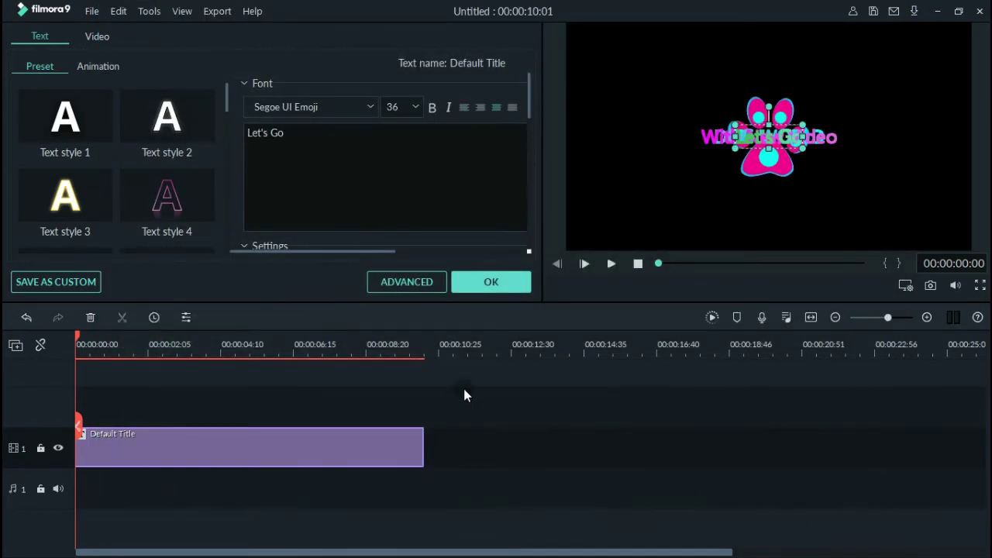
click(463, 395)
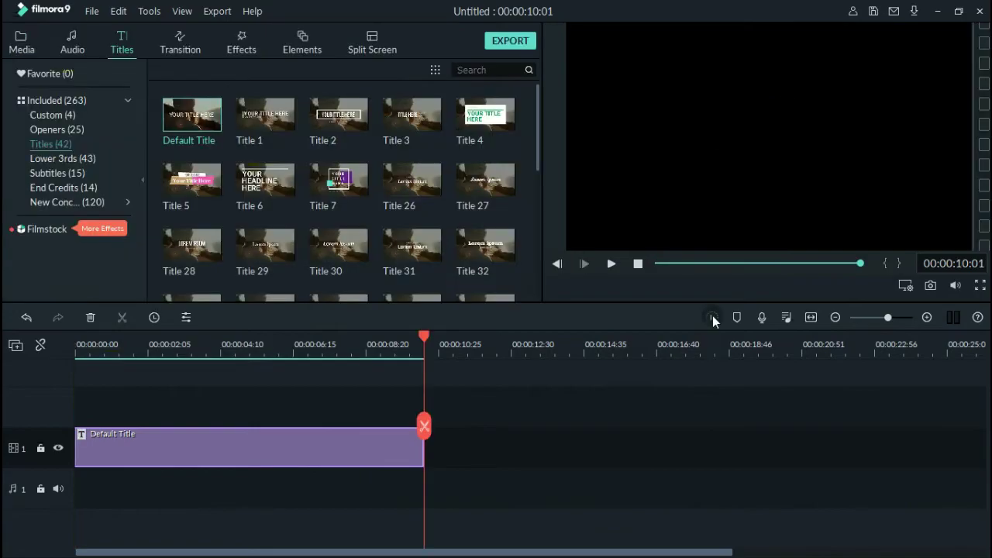
Place the White sample colour on a track beneath the Default Title clip as its background, starting at zero
click(34, 45)
click(54, 127)
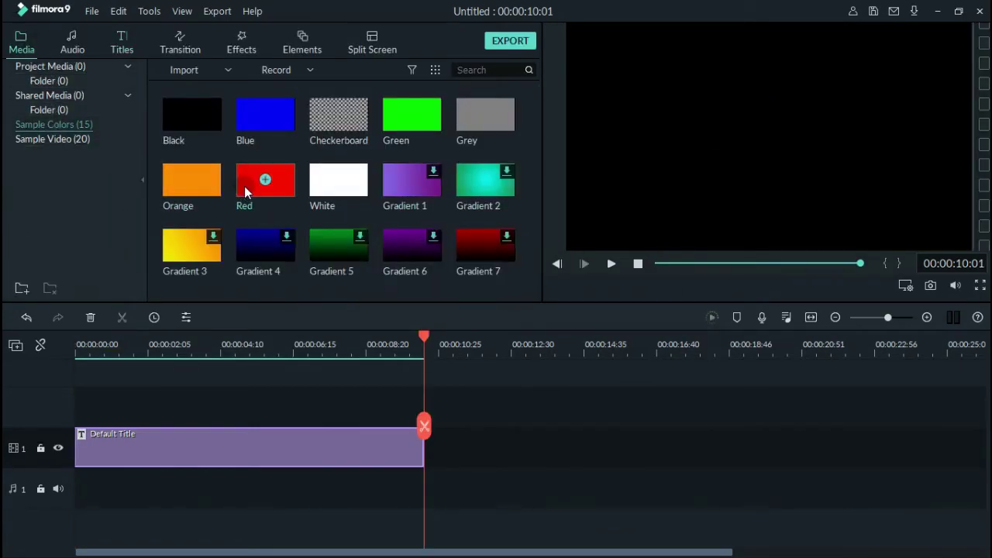
drag(358, 202, 17, 499)
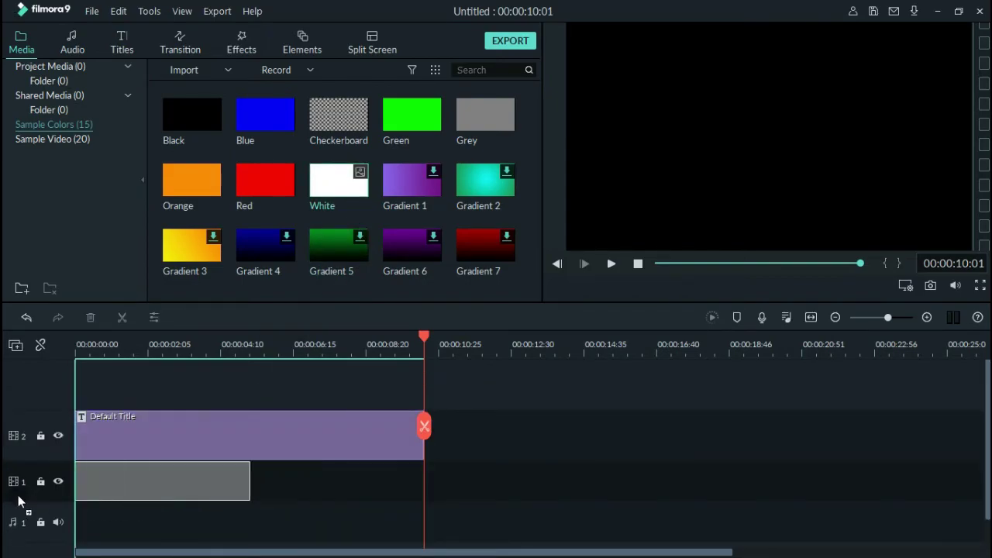
click(141, 343)
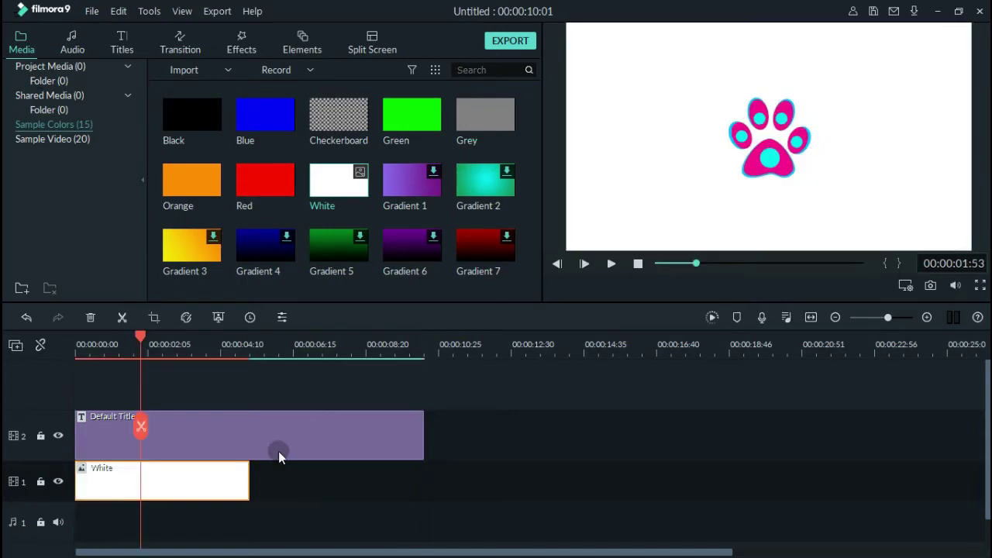
Extend the White background clip to 00:00:10:09, just past the end of the Default Title clip
click(239, 486)
drag(248, 481, 430, 476)
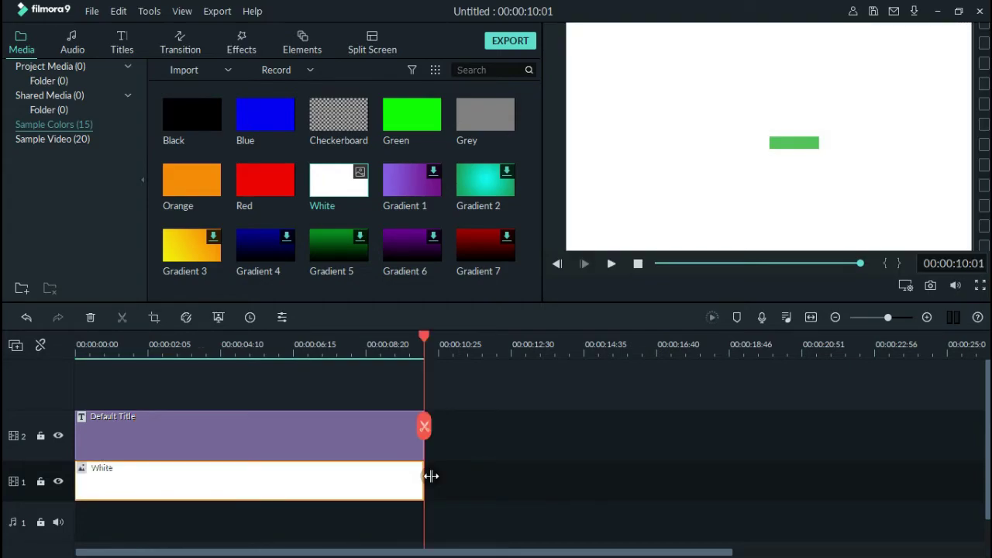
drag(431, 476, 422, 476)
click(275, 108)
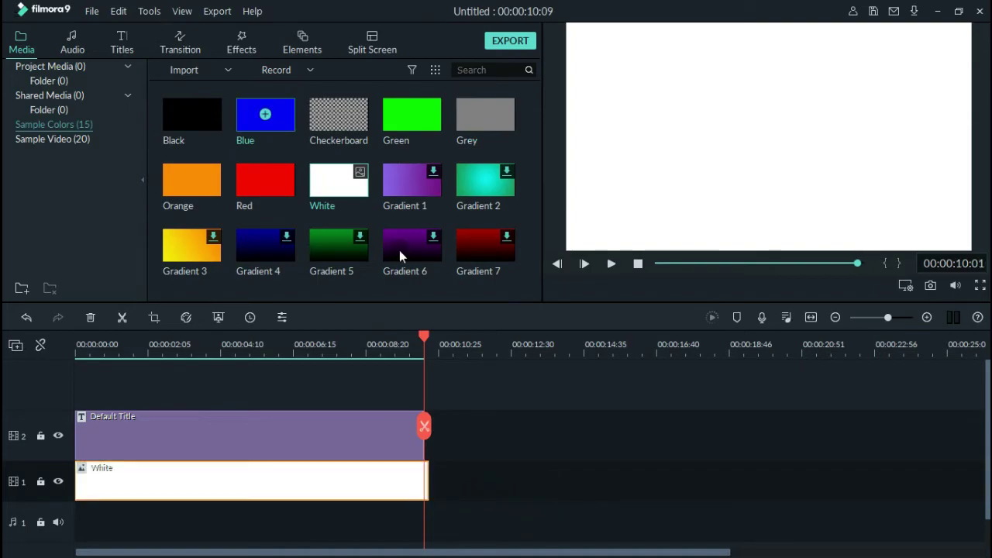
drag(887, 318, 899, 317)
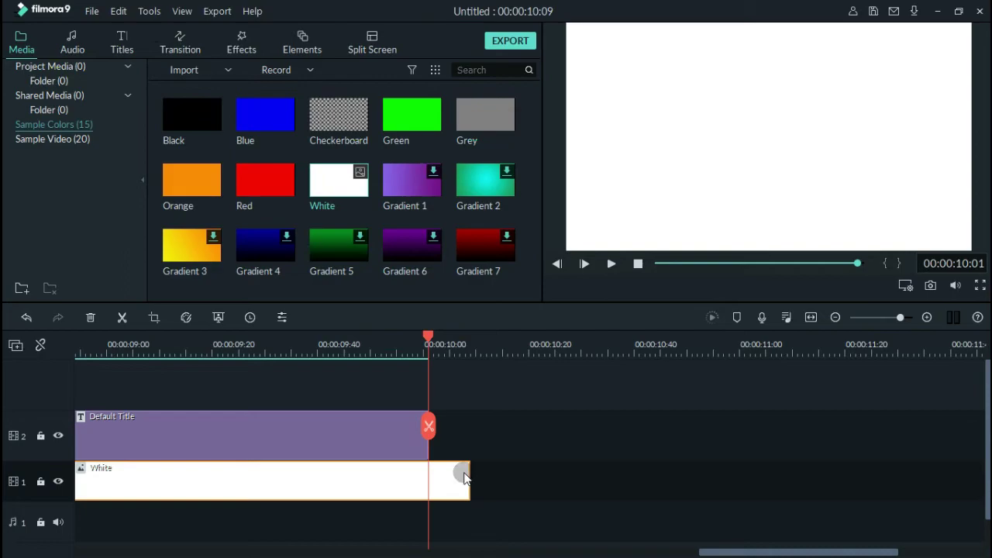
Add the Fade transition from the Basic set to the end of the White clip
click(177, 48)
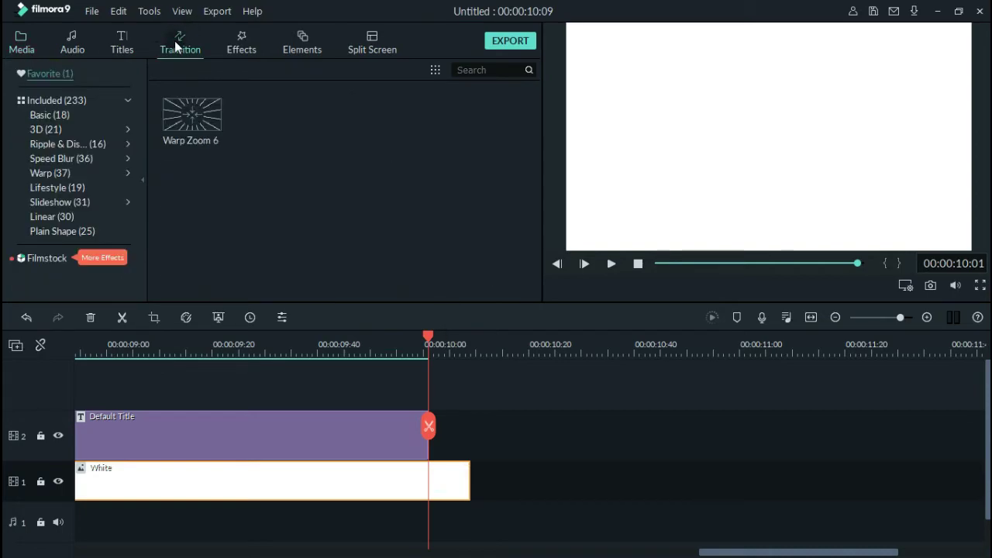
click(113, 116)
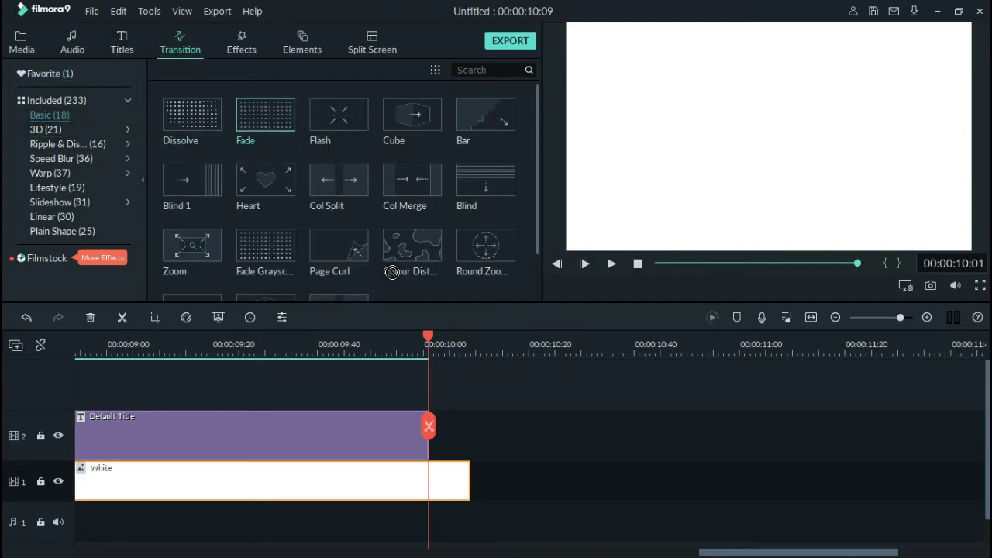
drag(392, 272, 128, 483)
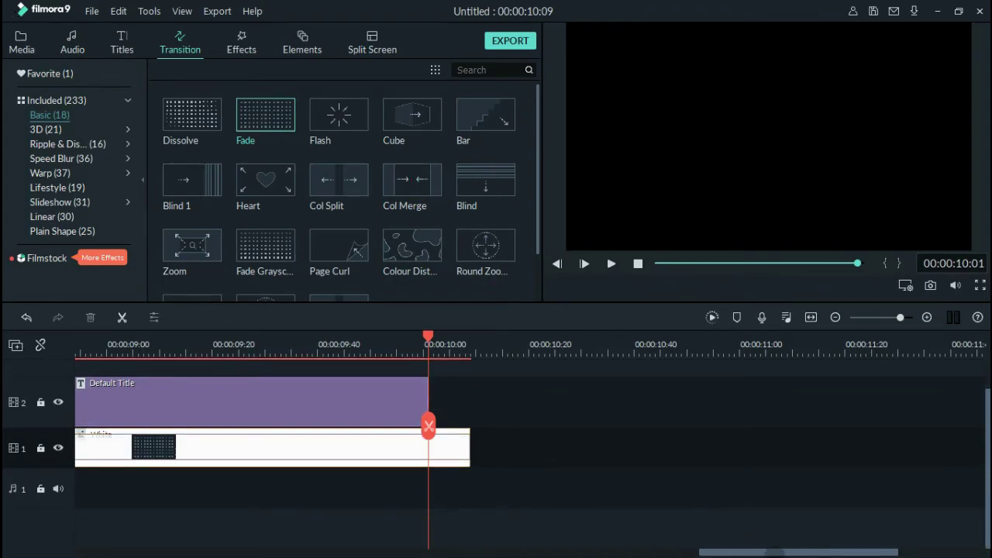
Shorten the Fade transition so it covers only the last moments of the White clip
drag(774, 554, 643, 546)
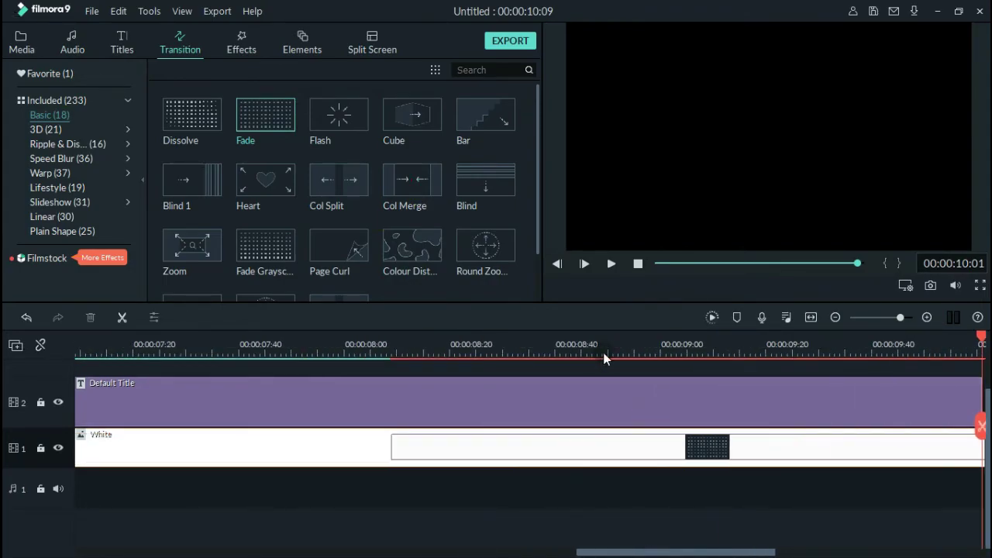
drag(458, 337, 363, 347)
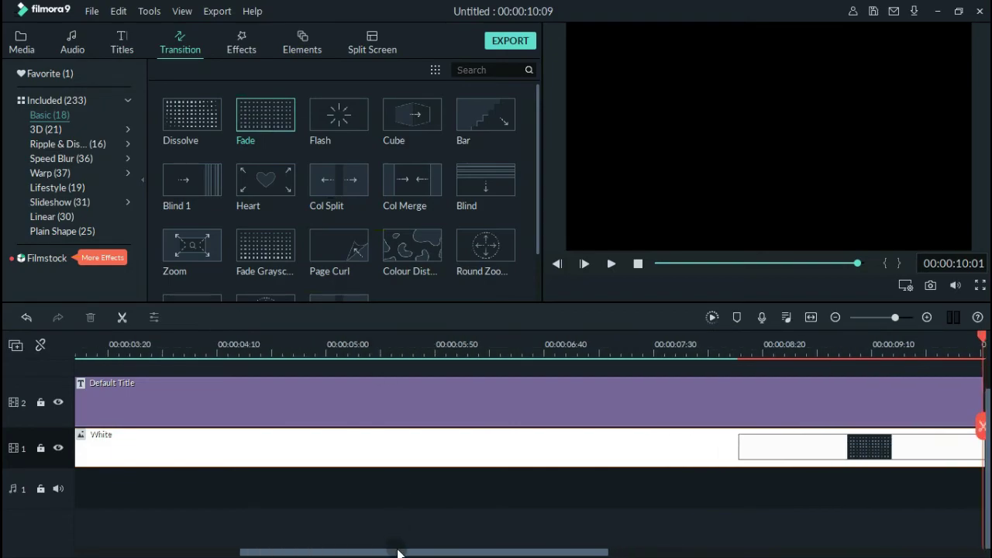
drag(397, 553, 516, 552)
click(448, 447)
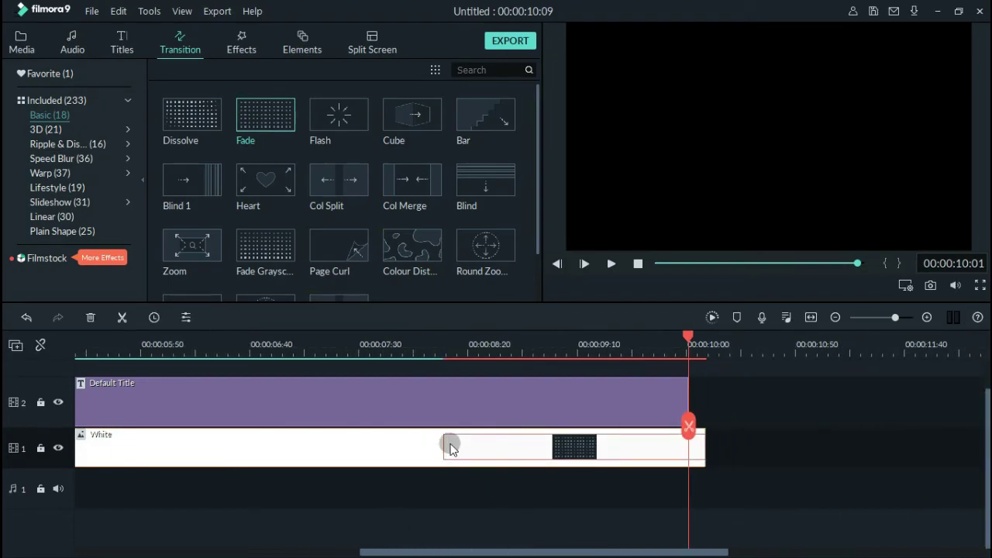
drag(444, 446, 663, 444)
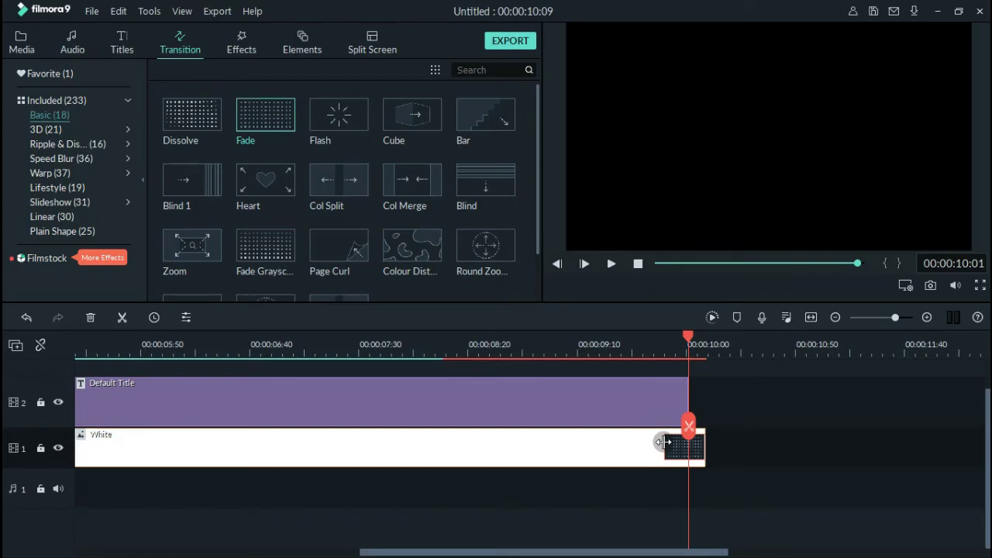
Play back the ending with the shortened fade, and replay the whole intro from the start
click(626, 350)
click(610, 264)
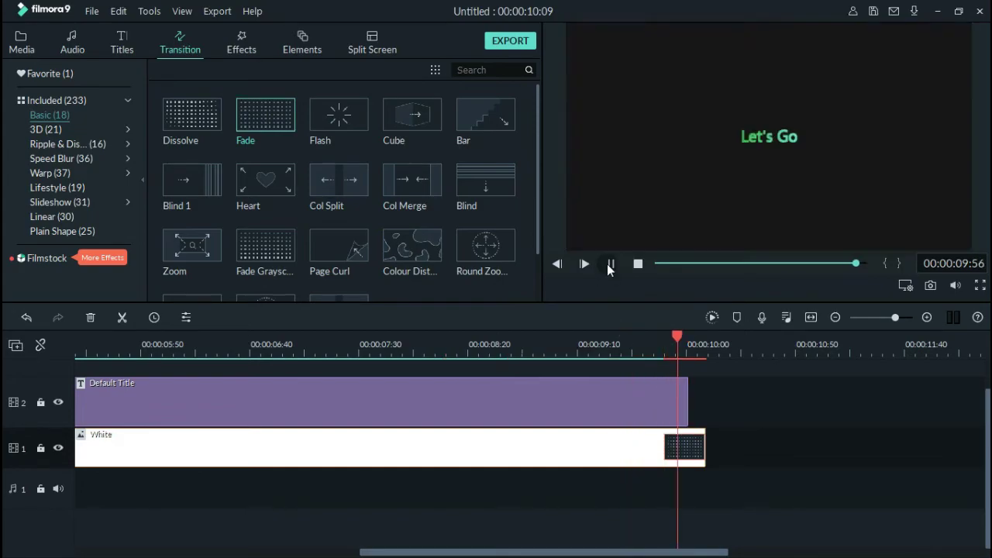
click(607, 263)
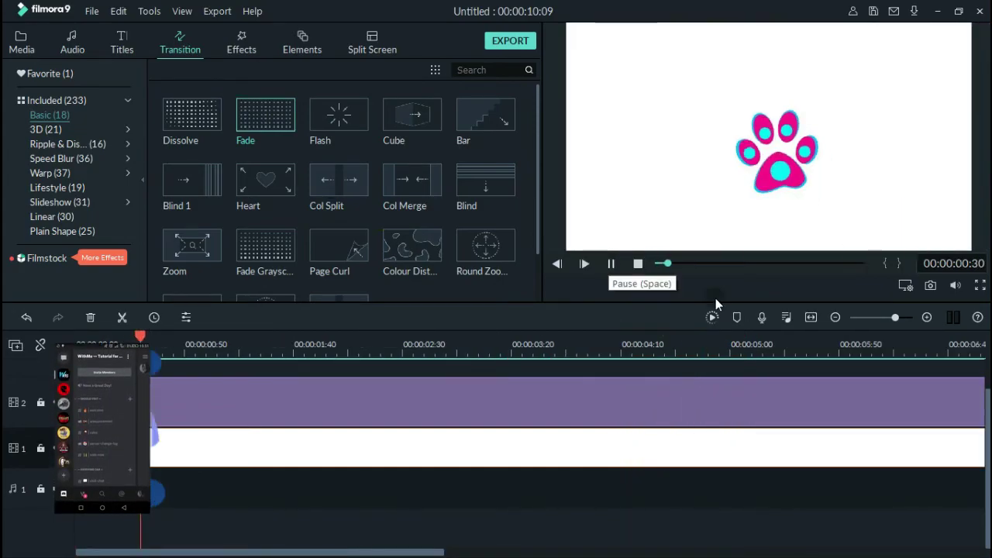
drag(571, 339, 293, 356)
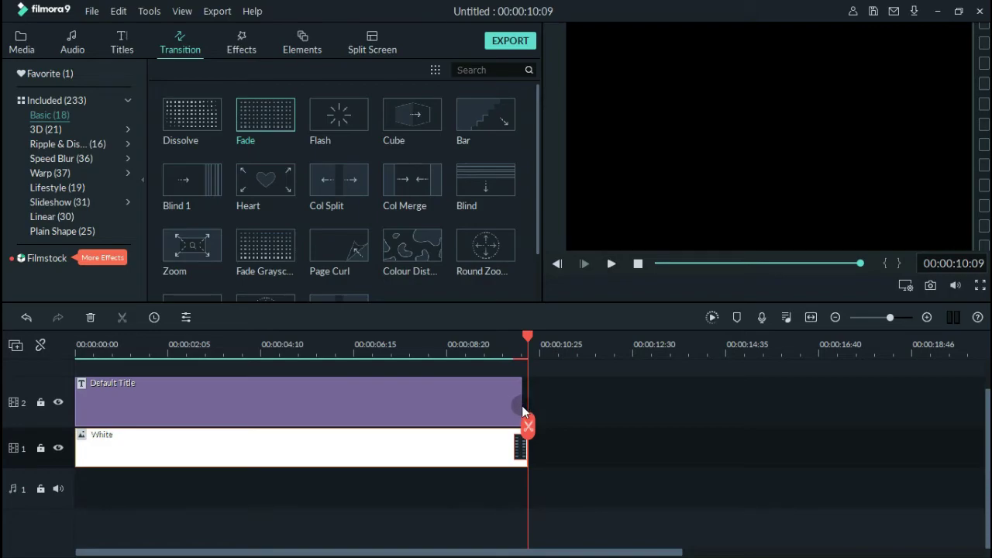
Check the frames around the title's end and extend the White clip to 00:00:10:19 so its fade starts there
click(520, 341)
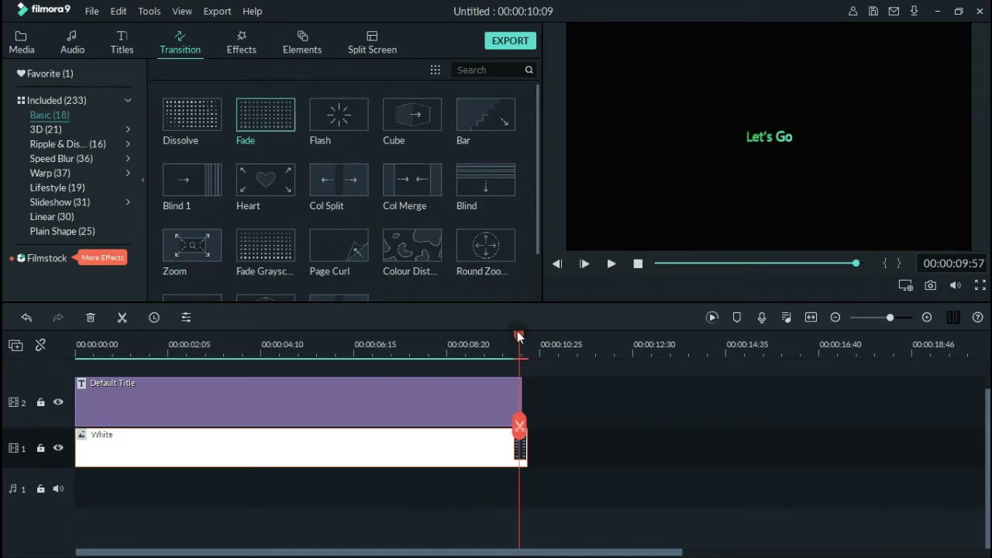
drag(516, 333, 523, 337)
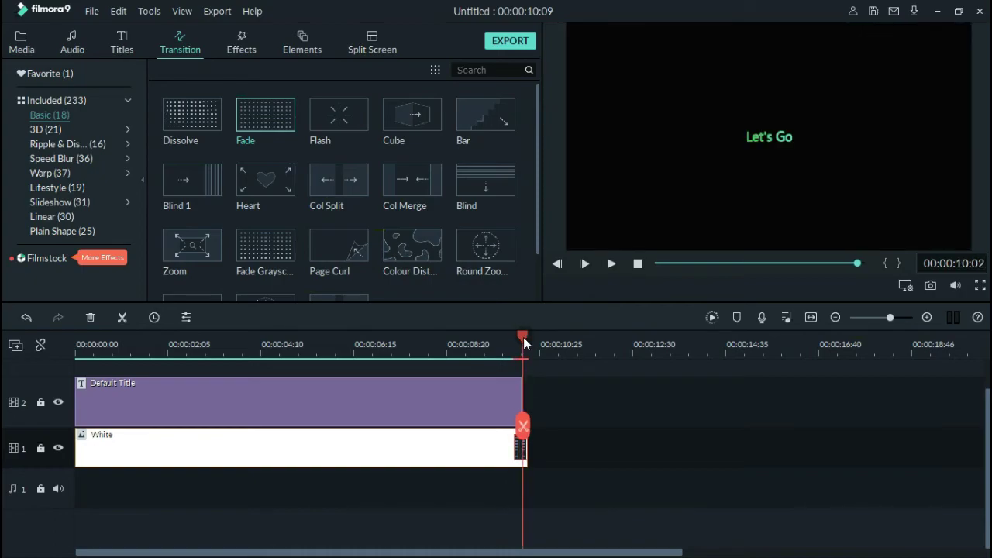
click(518, 396)
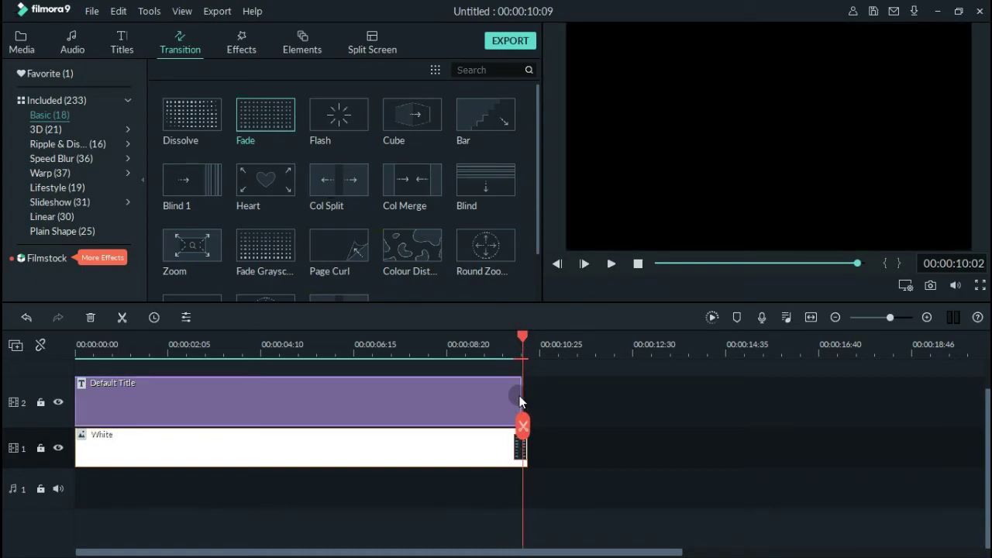
click(522, 465)
drag(527, 460, 535, 459)
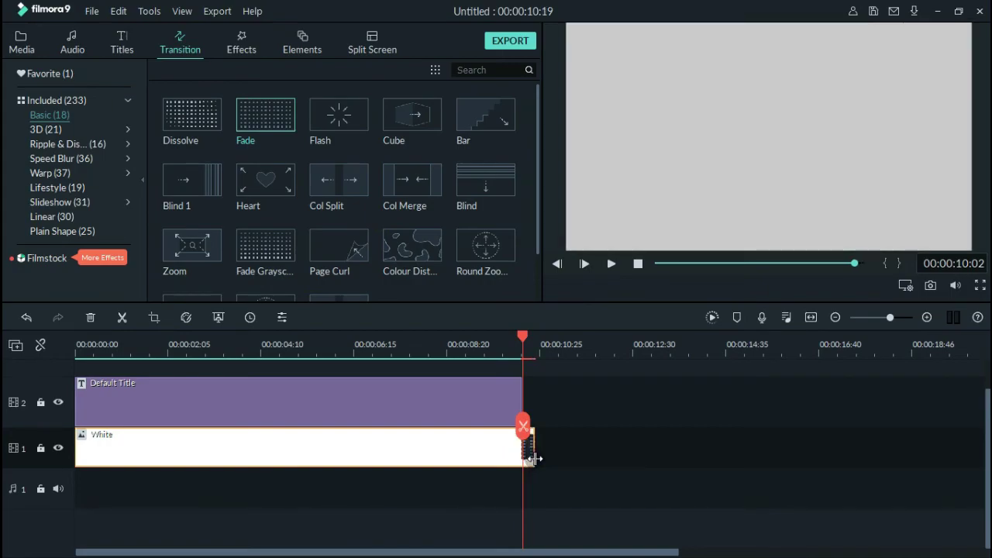
Play back the ending, extend the White clip slightly further to 00:00:10:25, and replay the fade-out
click(611, 264)
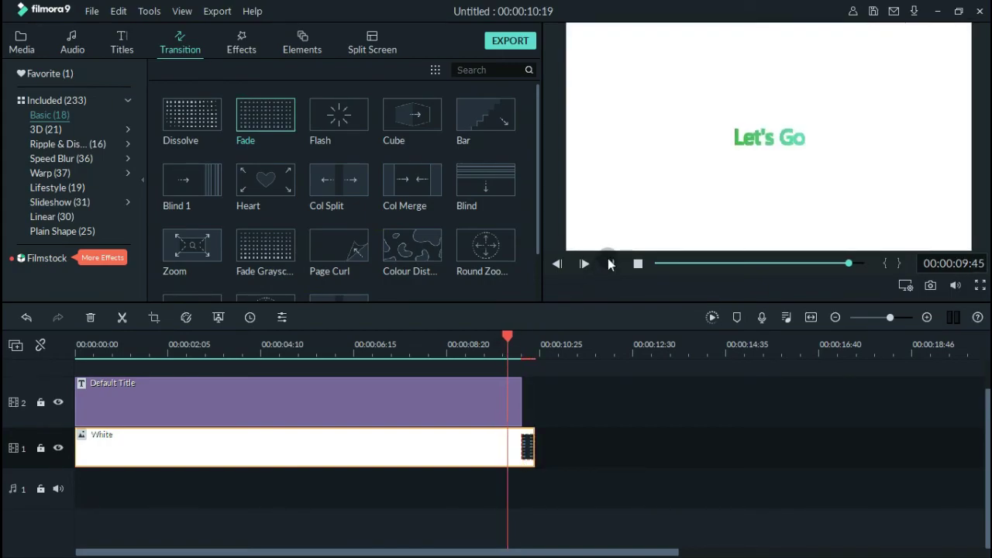
key(space)
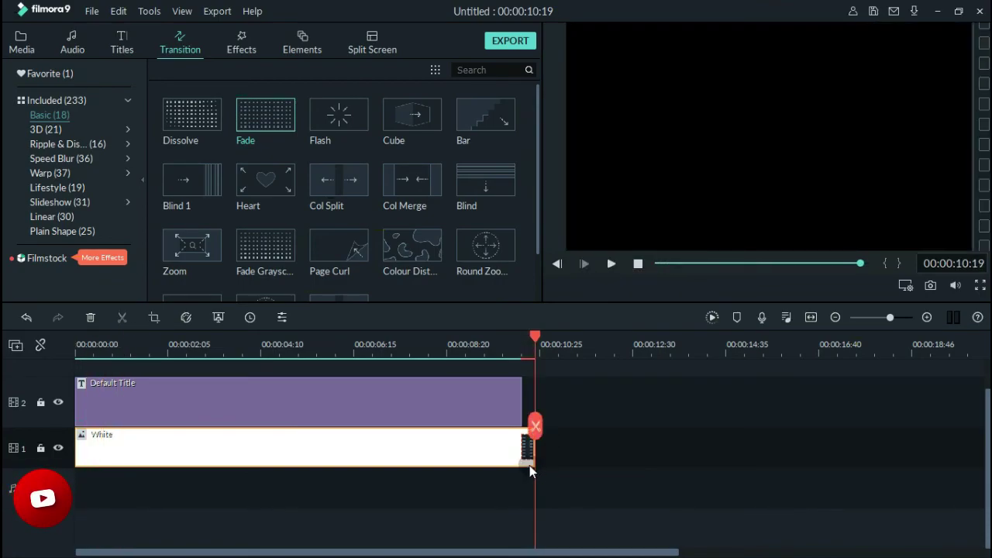
drag(532, 462, 539, 453)
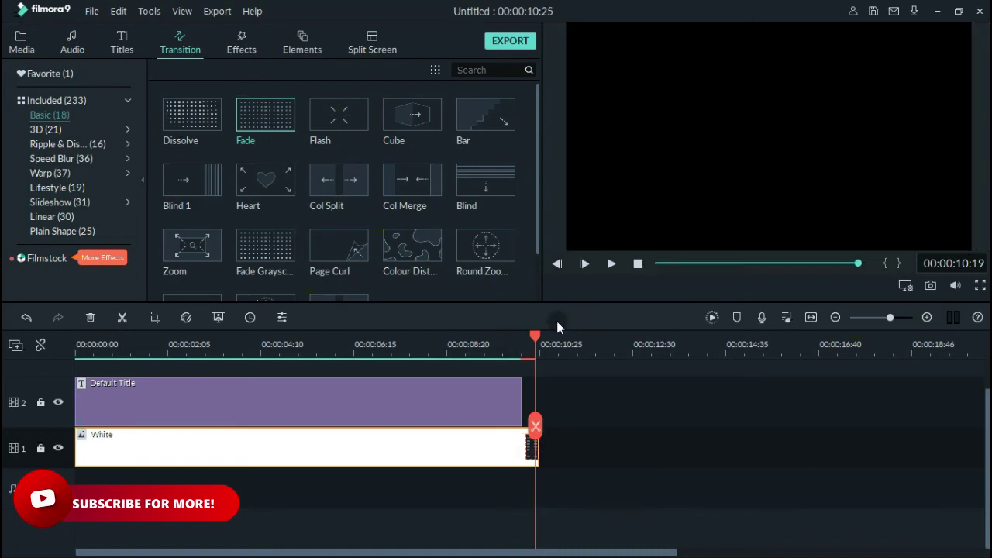
click(611, 263)
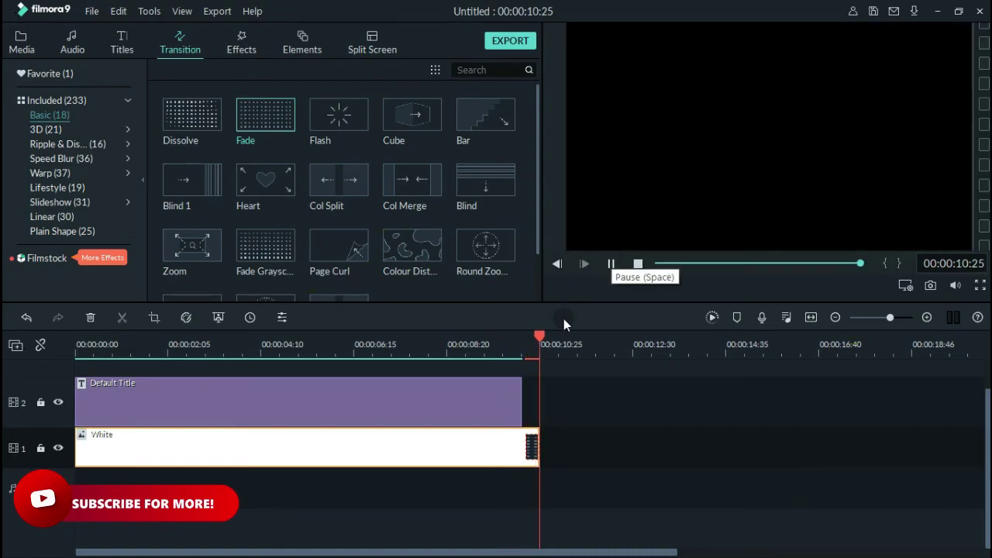